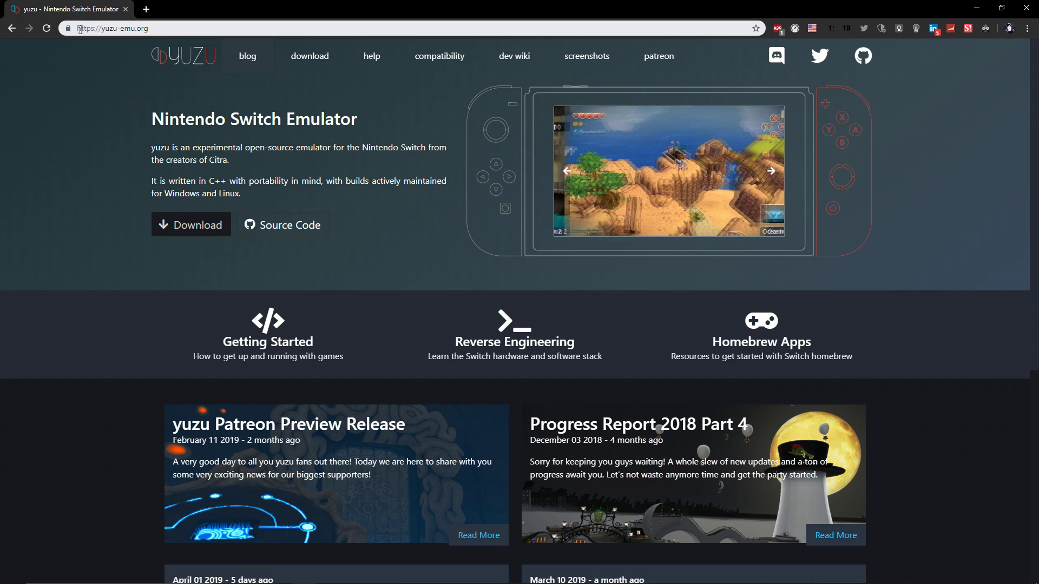
# Download the yuzu installer from yuzu-emu.org and run the downloaded file.
pyautogui.click(176, 31)
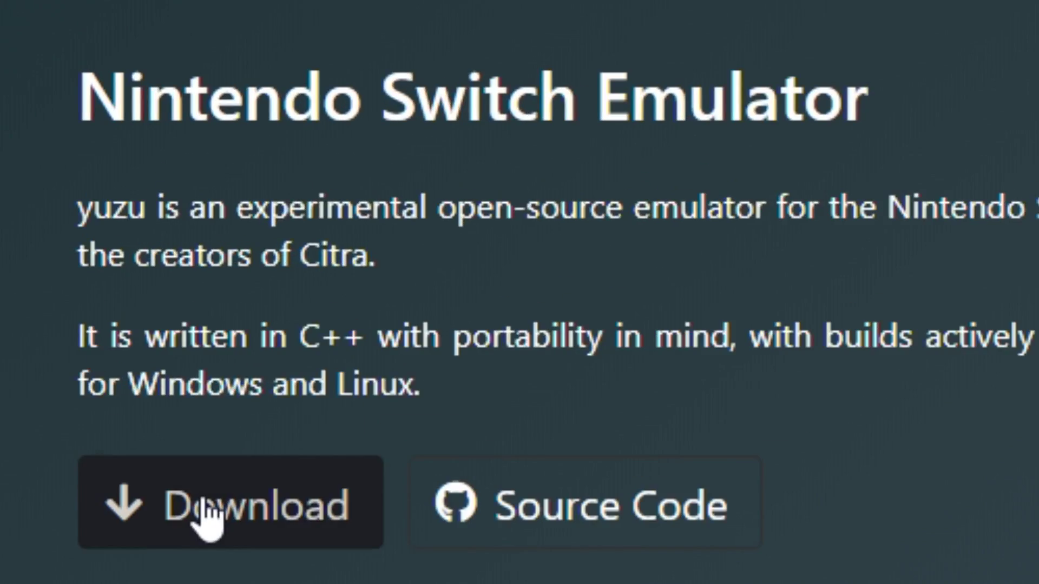
pyautogui.click(203, 506)
pyautogui.scroll(-2, 438, 367)
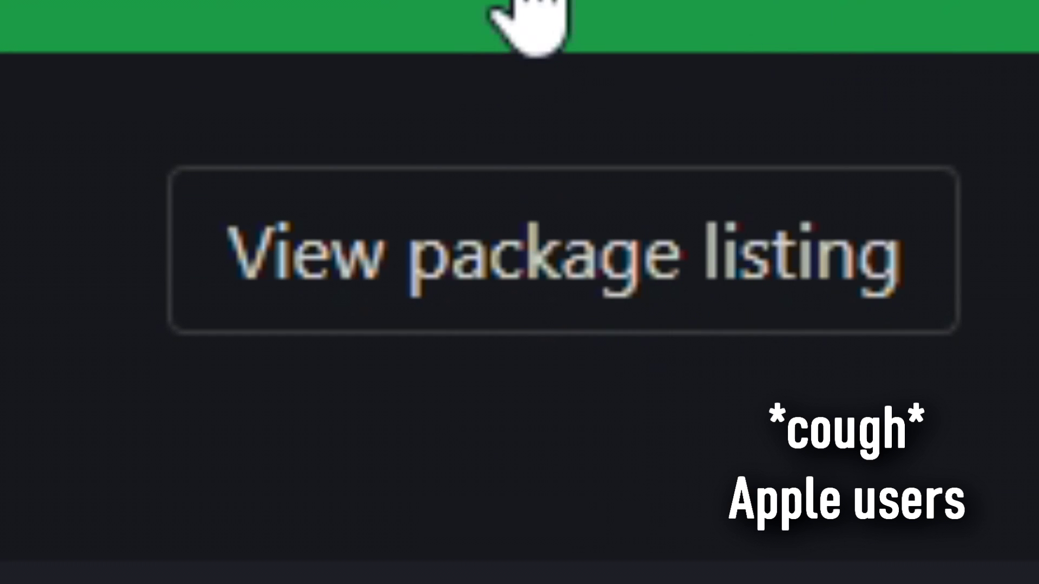
pyautogui.click(528, 16)
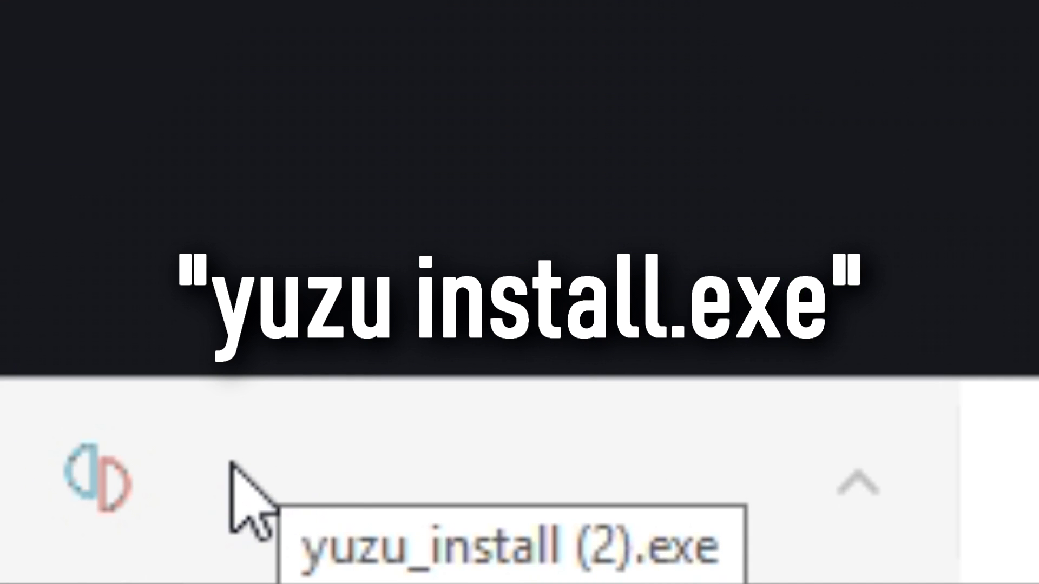
pyautogui.click(232, 467)
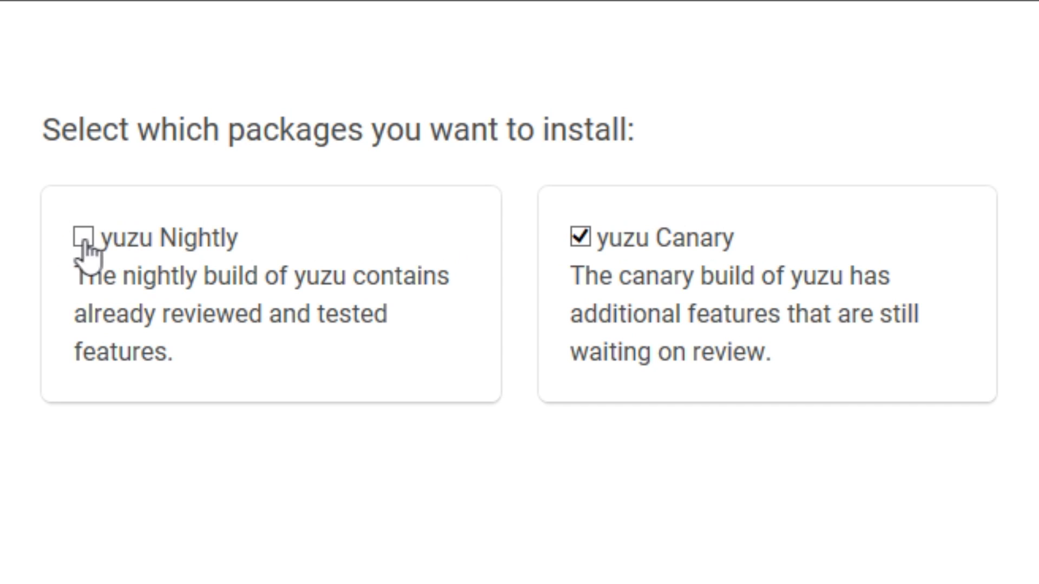
# Install the yuzu Canary package without yuzu Nightly, and exit the installer.
pyautogui.click(414, 201)
pyautogui.click(84, 237)
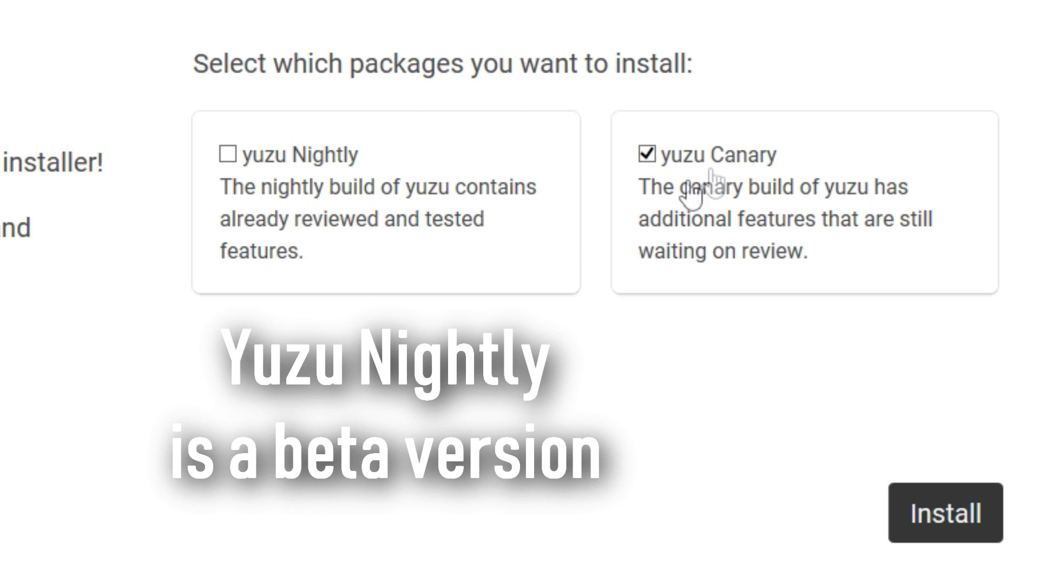
pyautogui.click(911, 522)
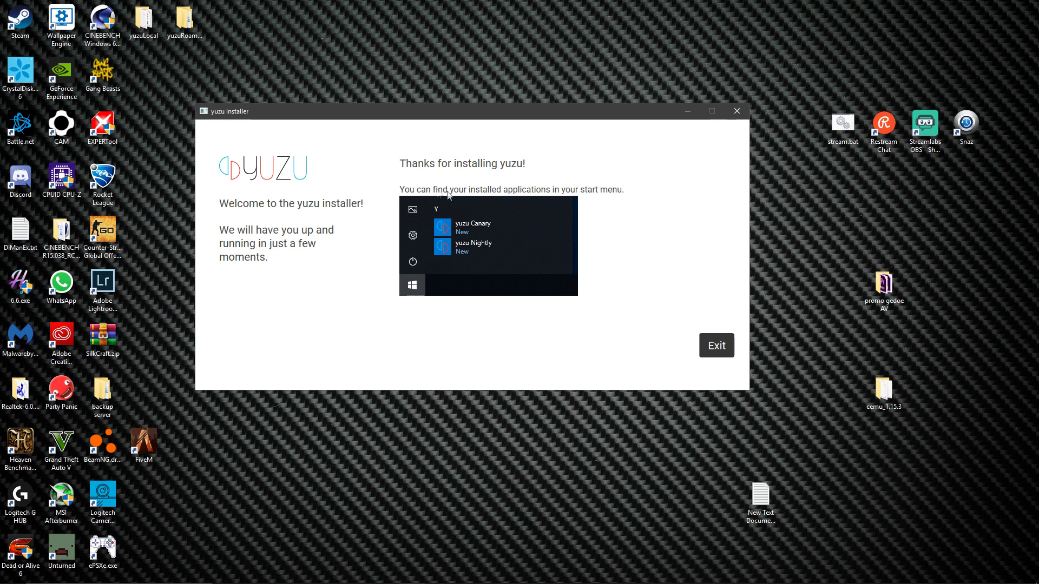
pyautogui.click(716, 349)
# Launch yuzu Canary, dismiss the missing derivation components warning and agree to share usage data.
pyautogui.click(13, 574)
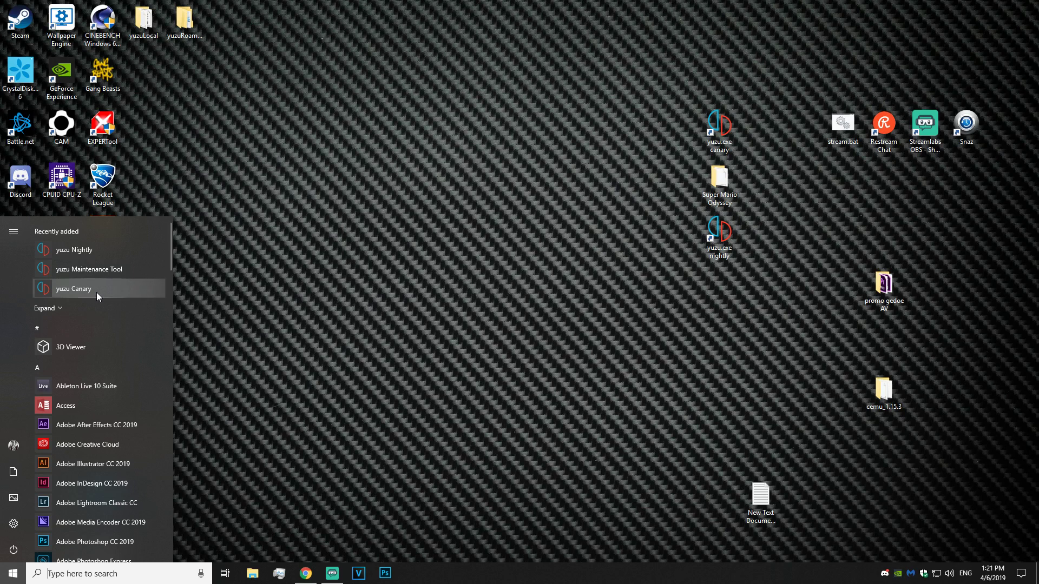
pyautogui.click(96, 292)
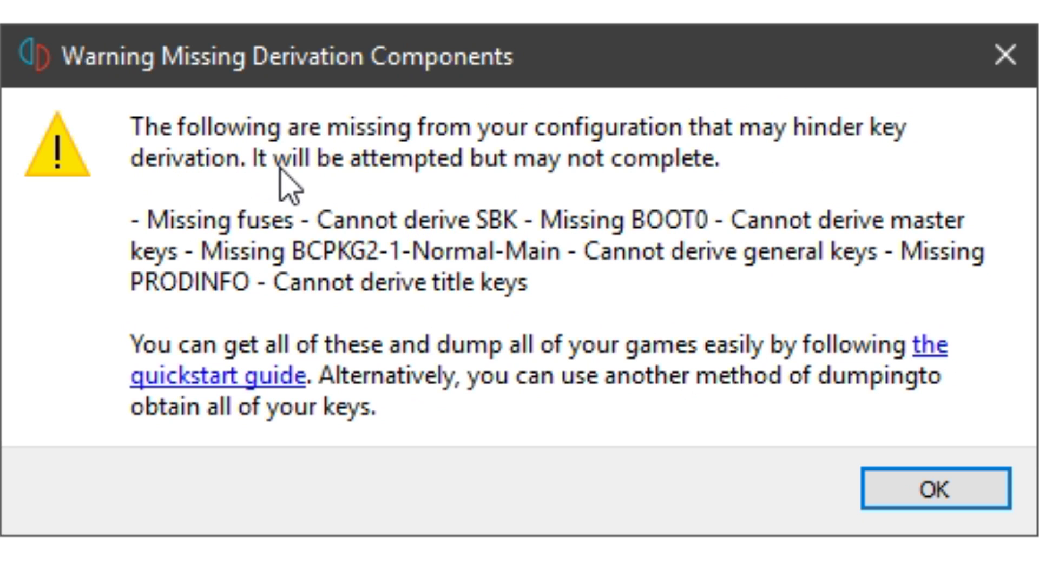
pyautogui.click(993, 505)
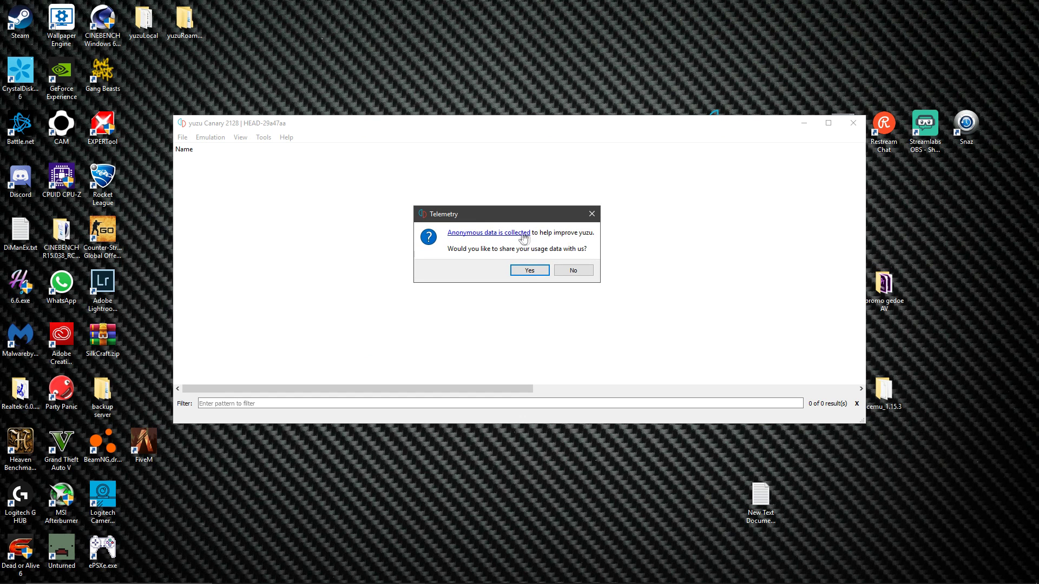
pyautogui.click(528, 273)
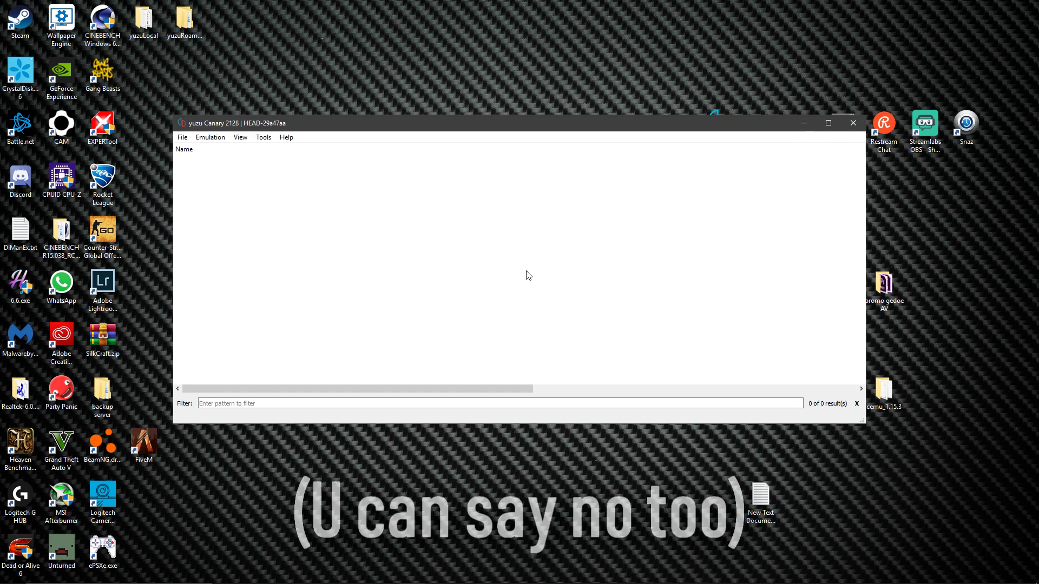
pyautogui.moveTo(431, 123); pyautogui.dragTo(383, 116)
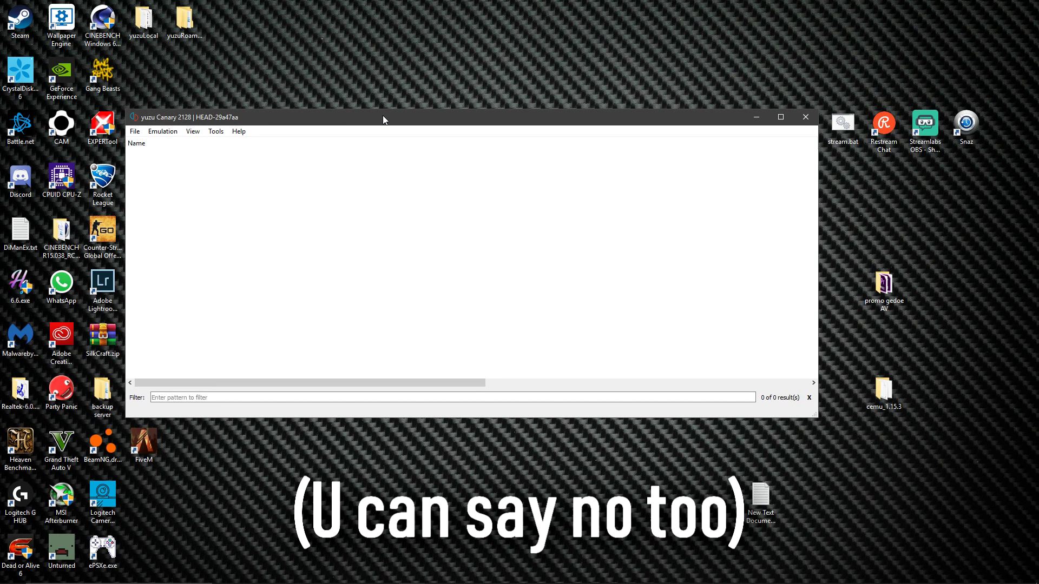
pyautogui.moveTo(383, 119); pyautogui.dragTo(385, 272)
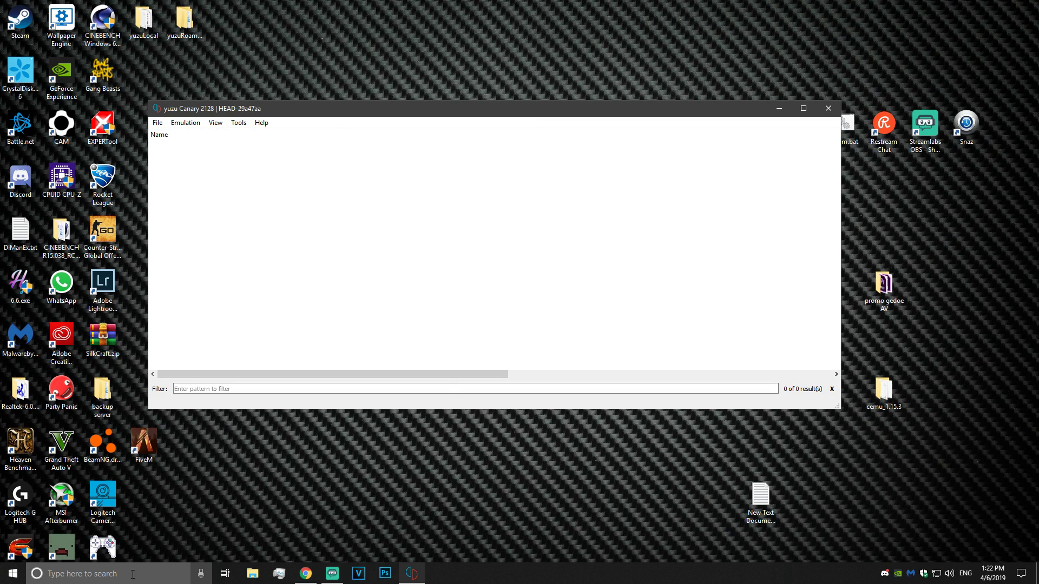
# Open the yuzu folder inside AppData\Roaming using the %appdata% path.
pyautogui.click(133, 576)
pyautogui.write('%appdata%')
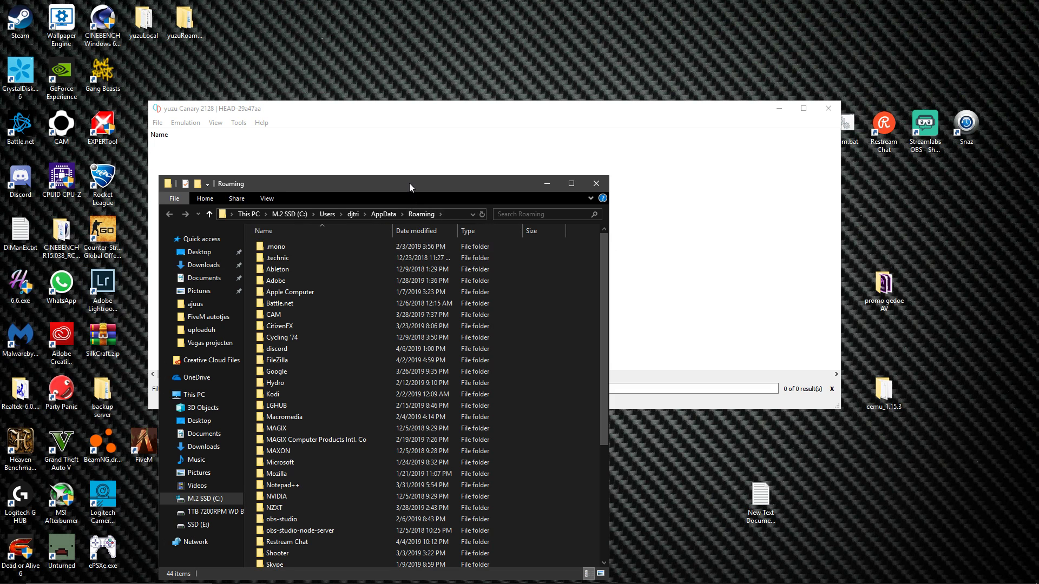
pyautogui.click(383, 214)
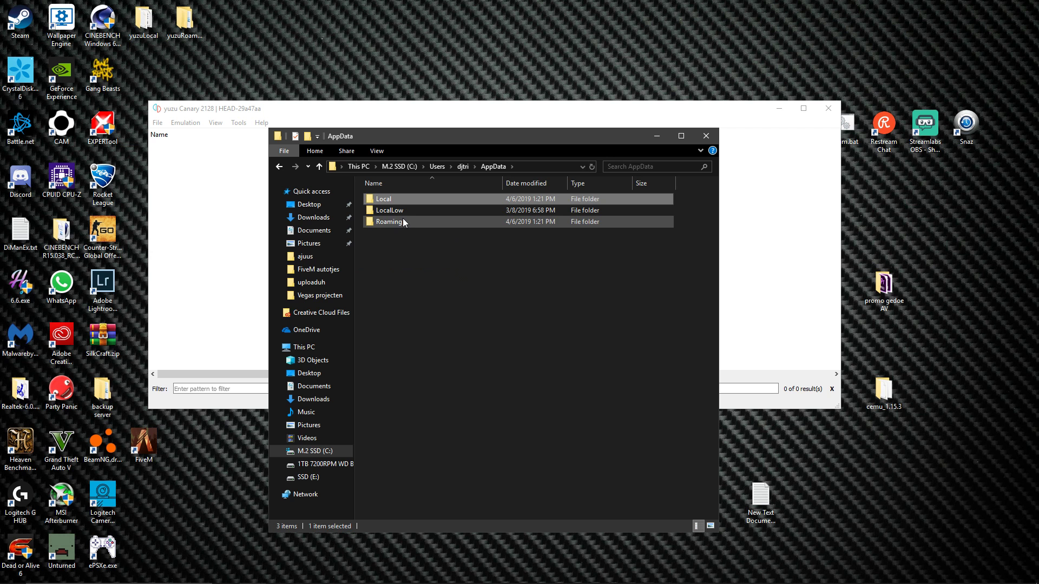
pyautogui.click(476, 116)
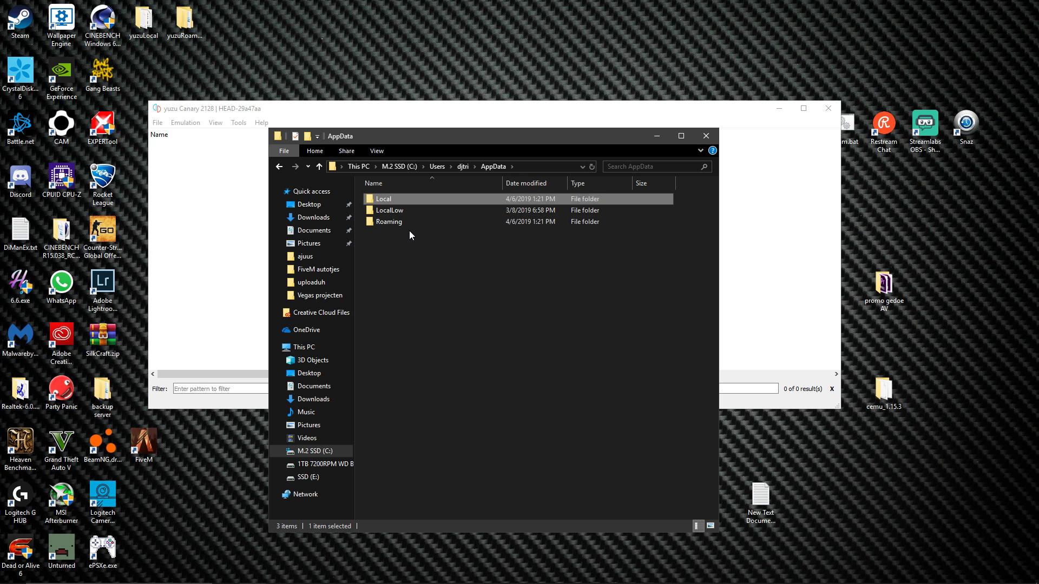
pyautogui.click(407, 224)
pyautogui.doubleClick(405, 218)
pyautogui.scroll(-5, 413, 514)
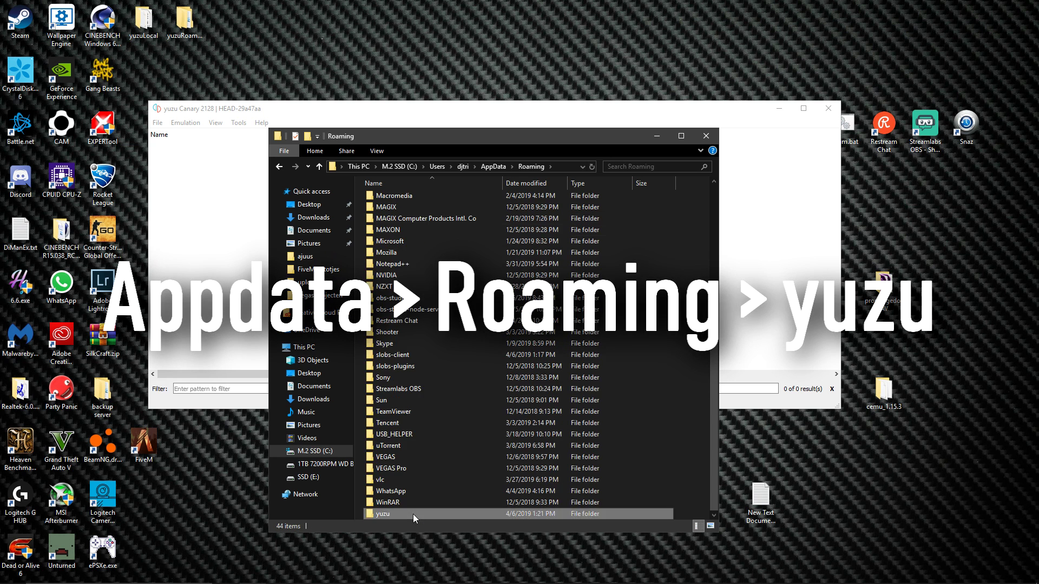
pyautogui.doubleClick(413, 514)
pyautogui.moveTo(433, 136); pyautogui.dragTo(702, 135)
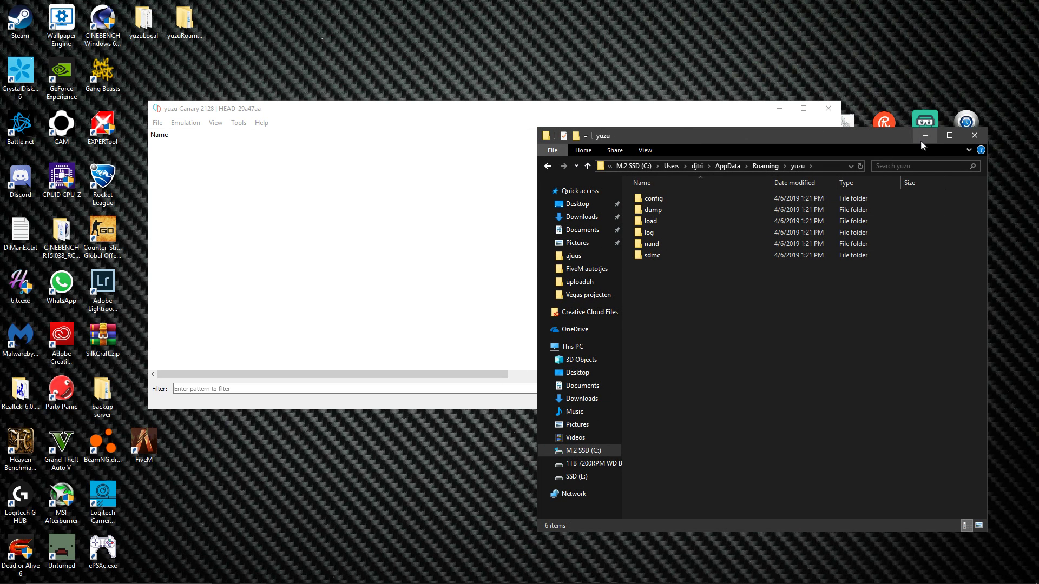
pyautogui.click(158, 122)
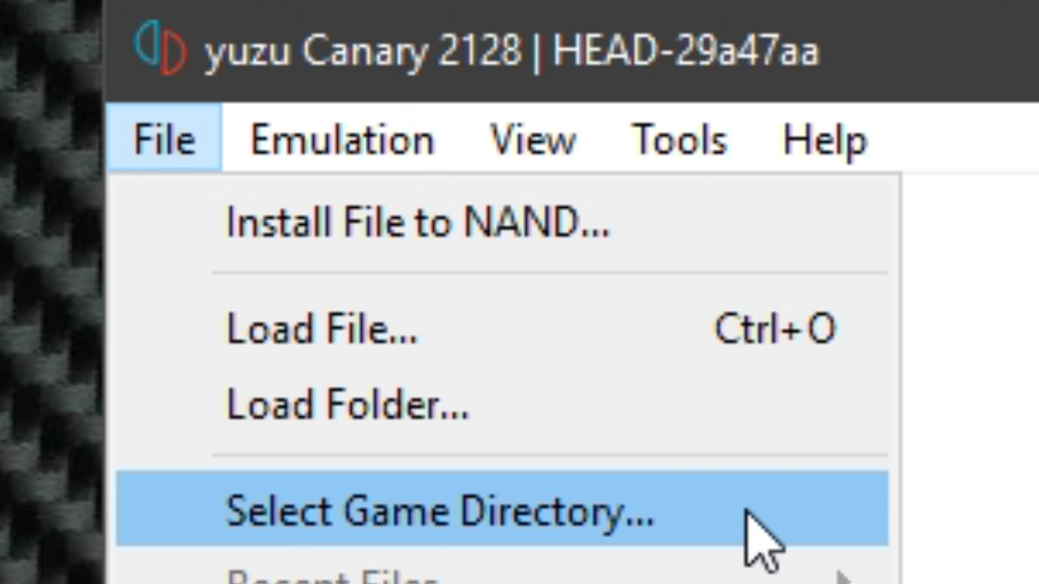
pyautogui.click(746, 513)
pyautogui.click(192, 198)
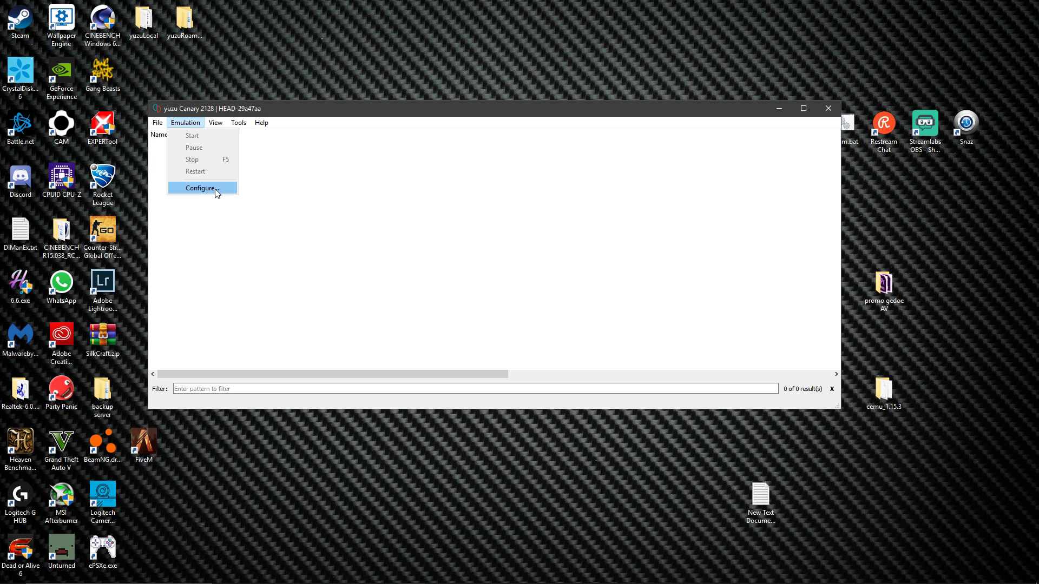
# Set the emulator's theme to Dark in the general configuration and apply it.
pyautogui.click(213, 189)
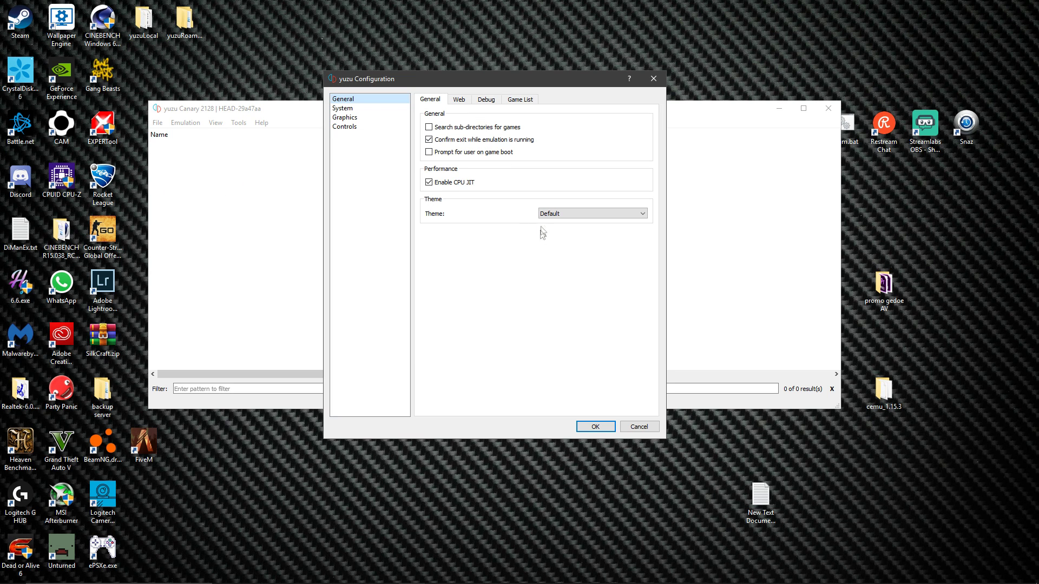
pyautogui.click(547, 214)
pyautogui.click(552, 222)
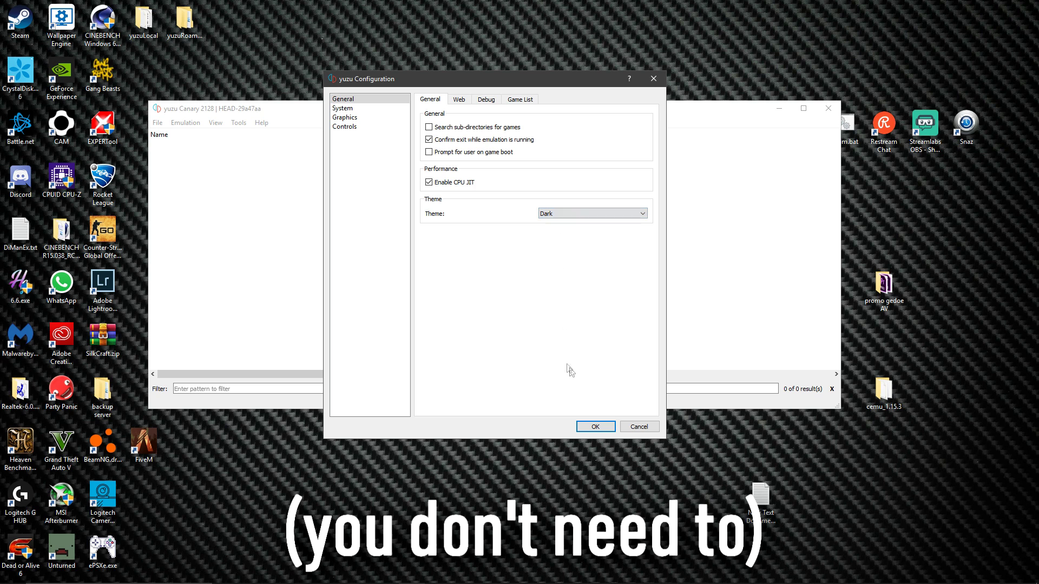
pyautogui.click(595, 426)
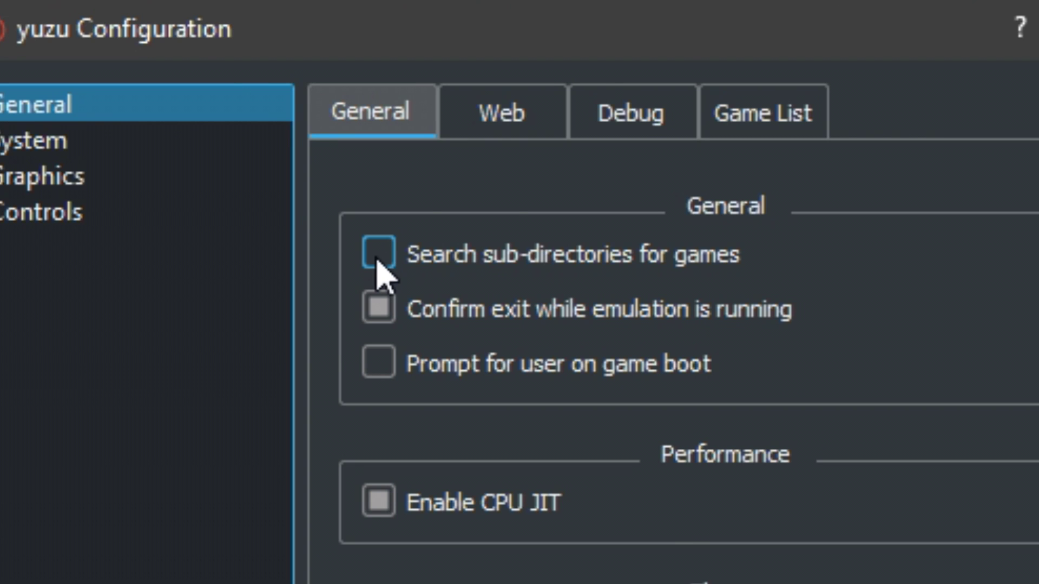
# Enable searching sub-directories for games, and view the Debug and Game List settings.
pyautogui.click(378, 254)
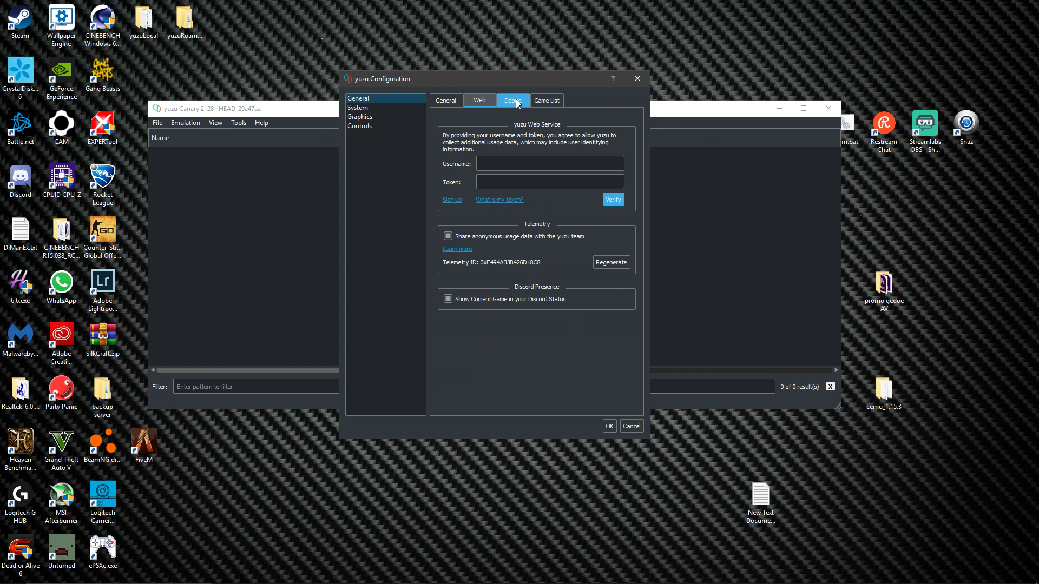
pyautogui.click(516, 103)
pyautogui.click(552, 102)
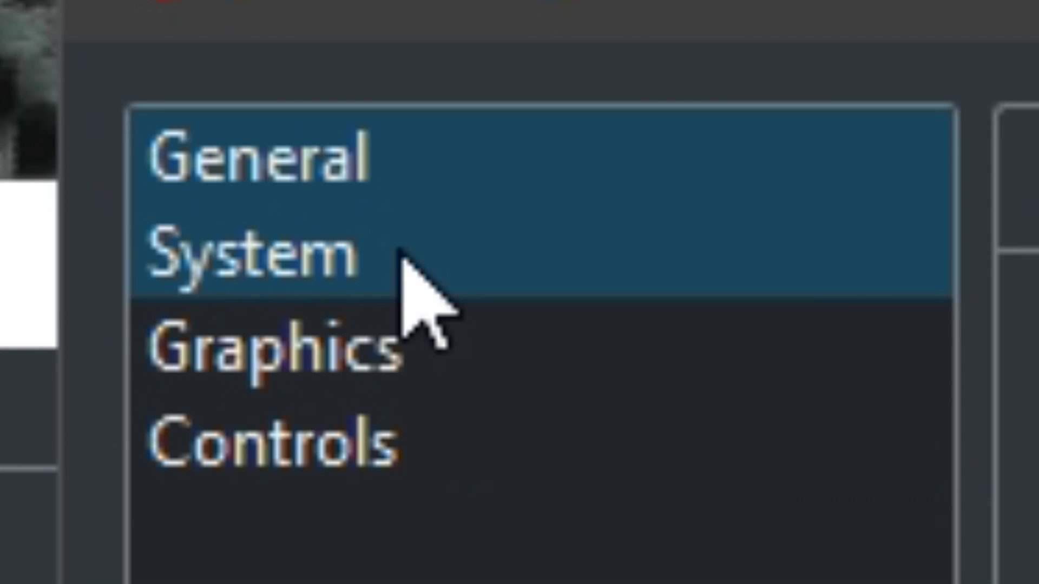
# Set the birthday and choose the sound output mode in the system settings.
pyautogui.click(403, 258)
pyautogui.click(582, 140)
pyautogui.click(586, 180)
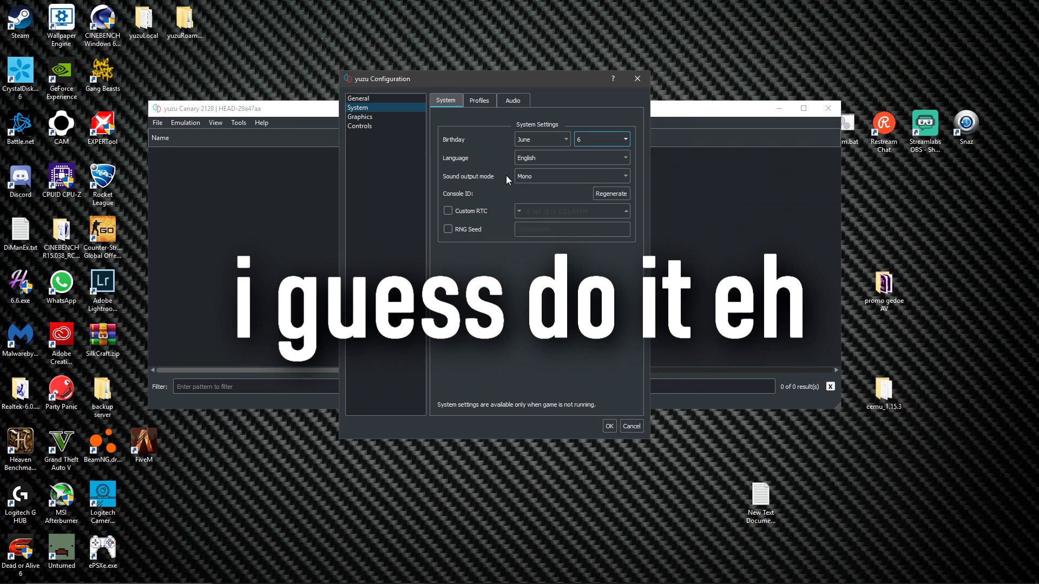
pyautogui.click(556, 178)
pyautogui.click(545, 194)
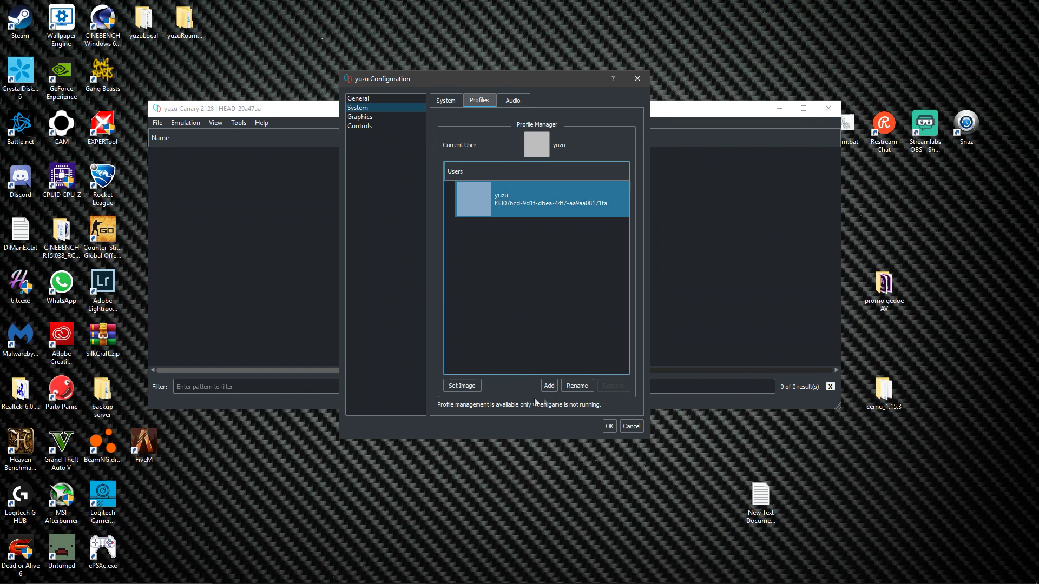
# Rename the yuzu user profile as Gamen4Bros and start choosing a profile image.
pyautogui.click(573, 385)
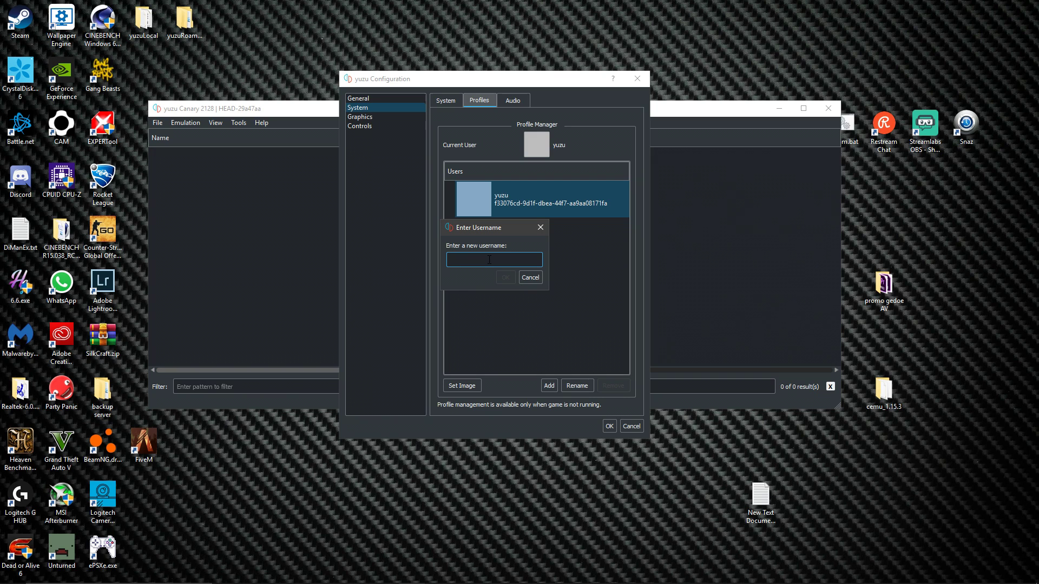
pyautogui.write('Gamen4Bros')
pyautogui.click(510, 279)
pyautogui.click(461, 386)
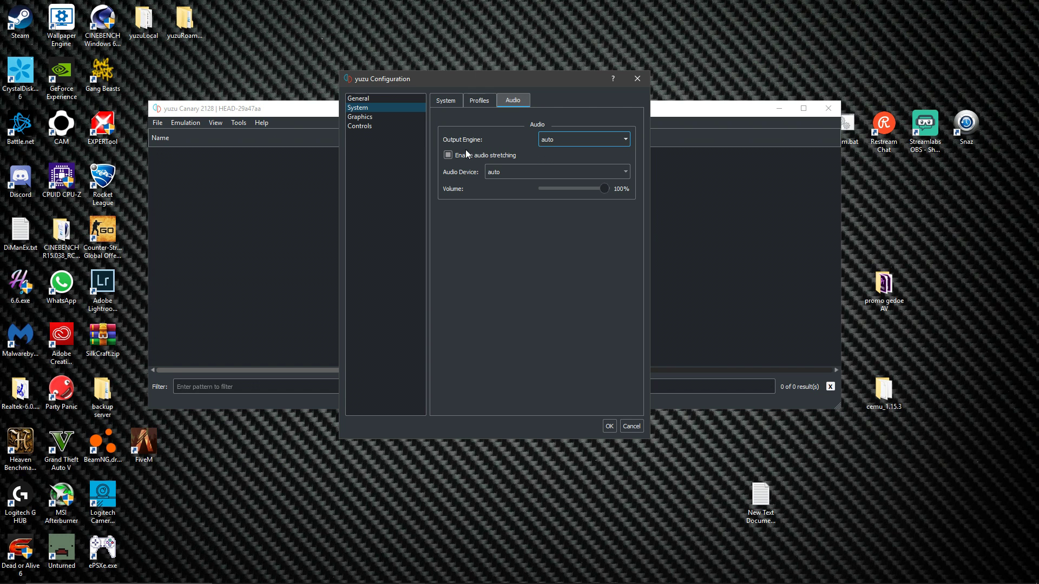
# Disable audio stretching and lower the emulator volume to about 78%.
pyautogui.click(448, 156)
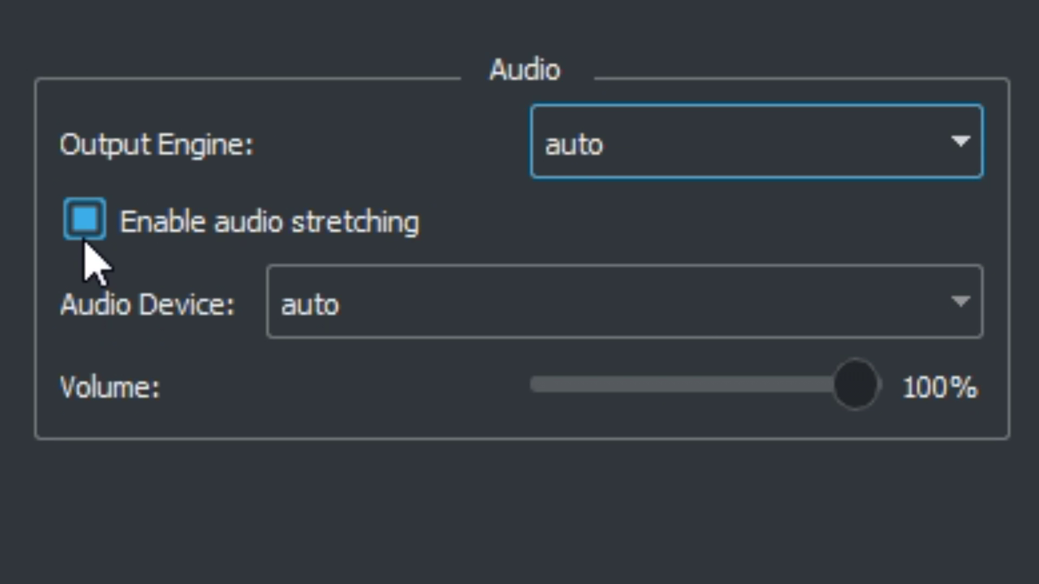
pyautogui.click(448, 156)
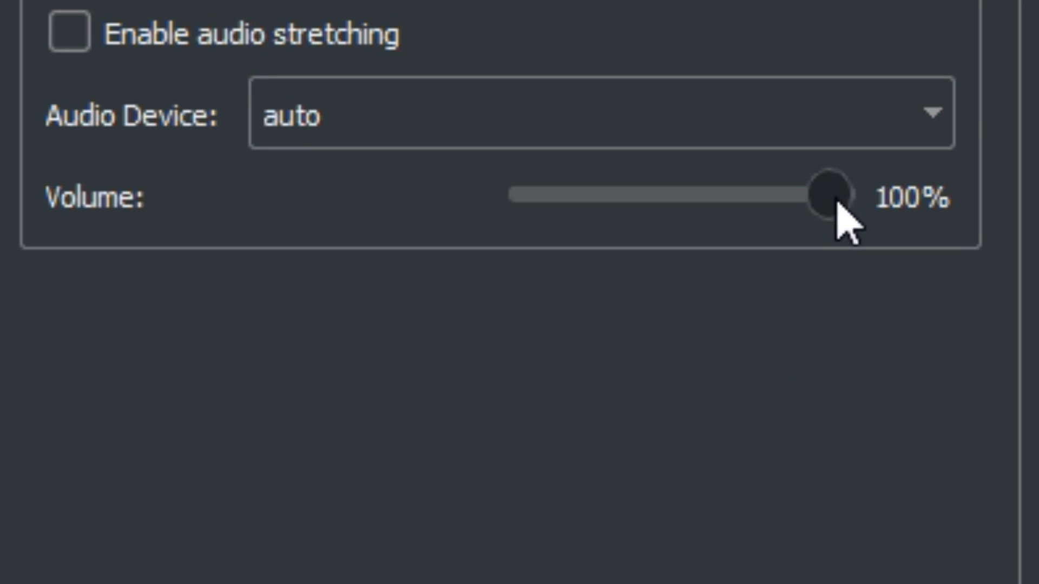
pyautogui.moveTo(606, 190); pyautogui.dragTo(593, 190)
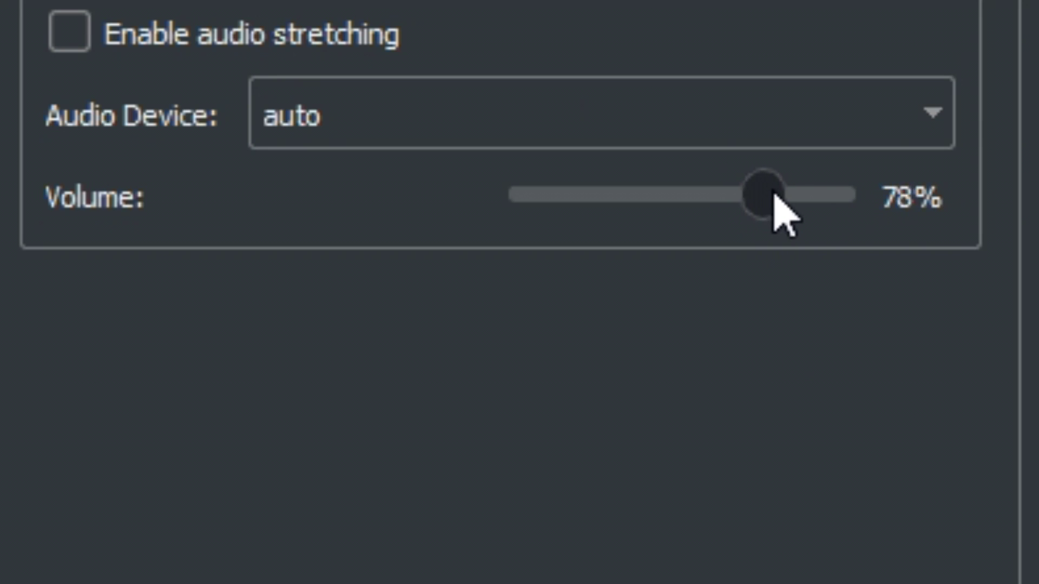
pyautogui.moveTo(772, 195); pyautogui.dragTo(779, 196)
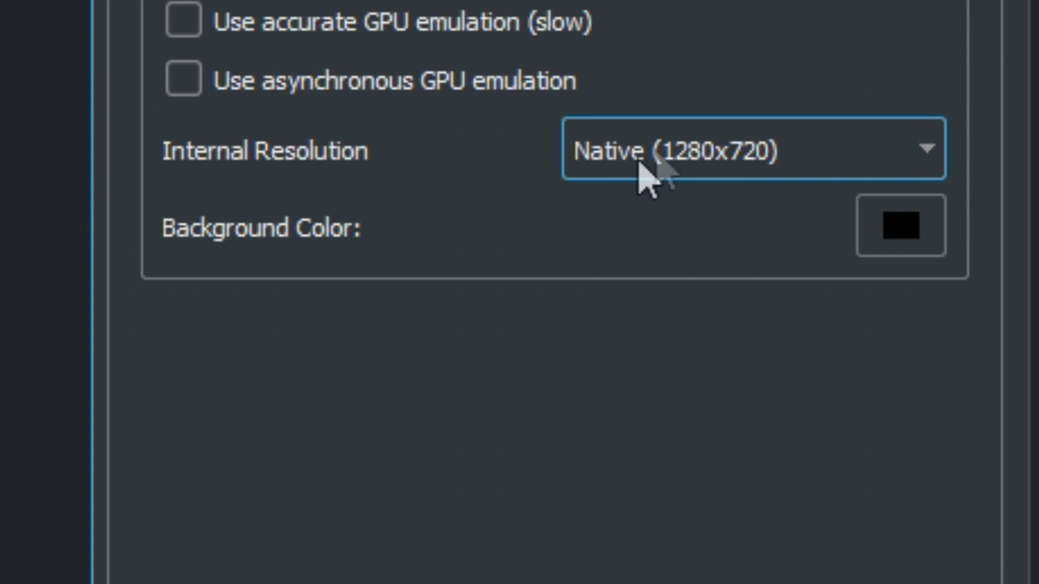
# Set the internal resolution to Auto (Window Size) in the graphics settings.
pyautogui.click(562, 202)
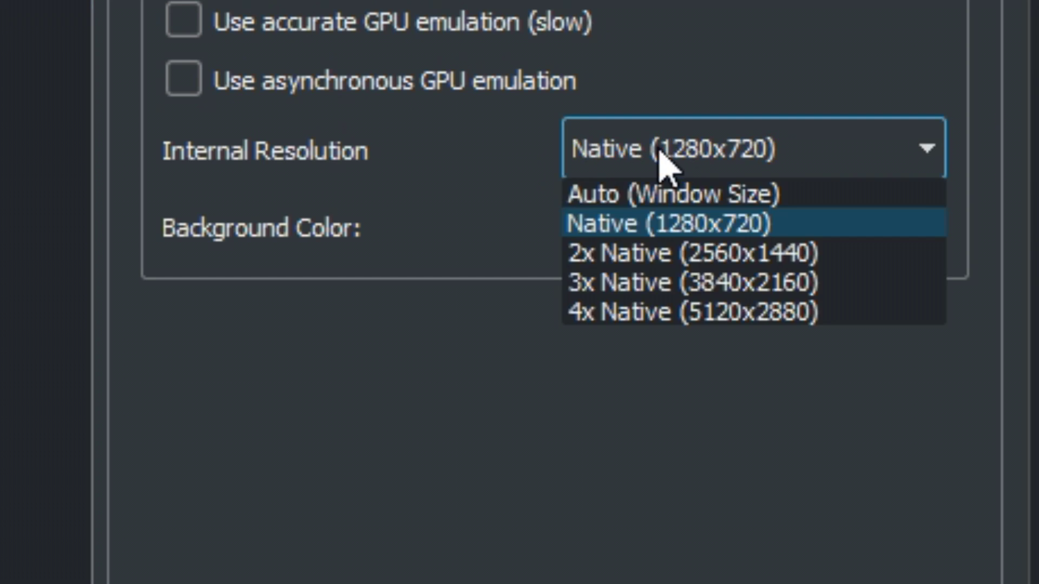
pyautogui.click(691, 198)
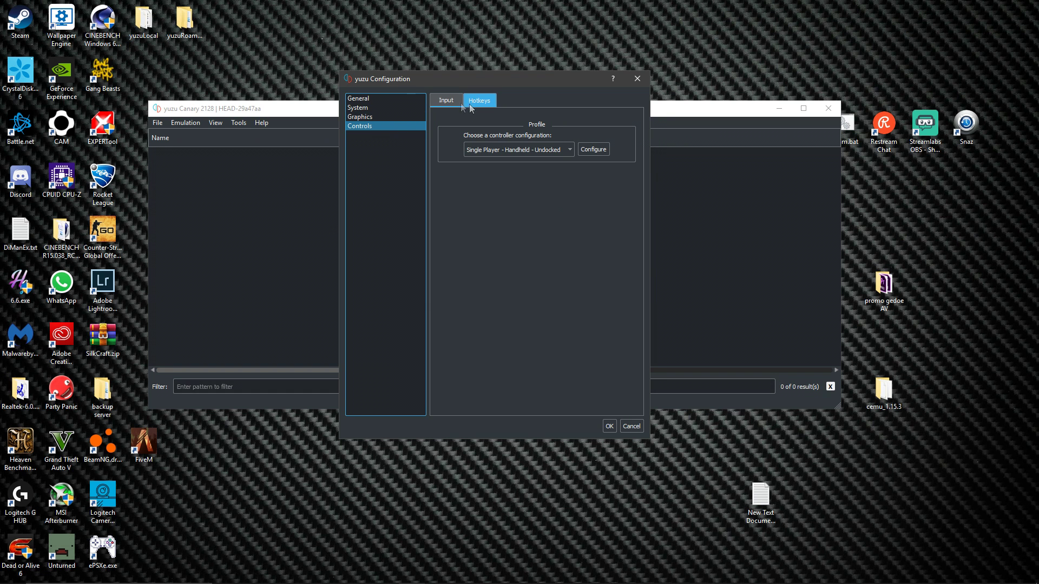
# Choose the Custom controller configuration and enable Use Docked Mode.
pyautogui.click(560, 148)
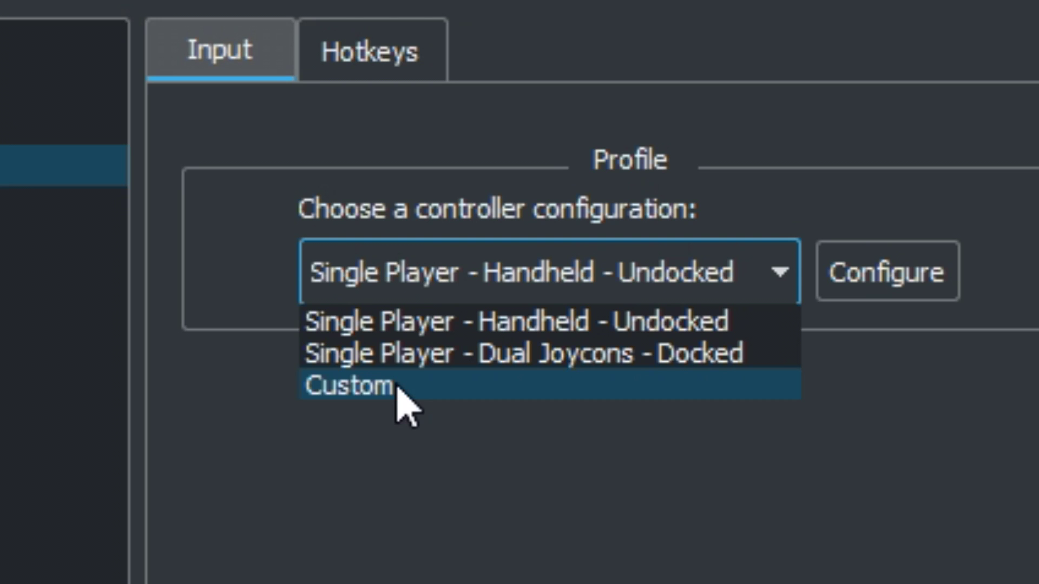
pyautogui.click(401, 387)
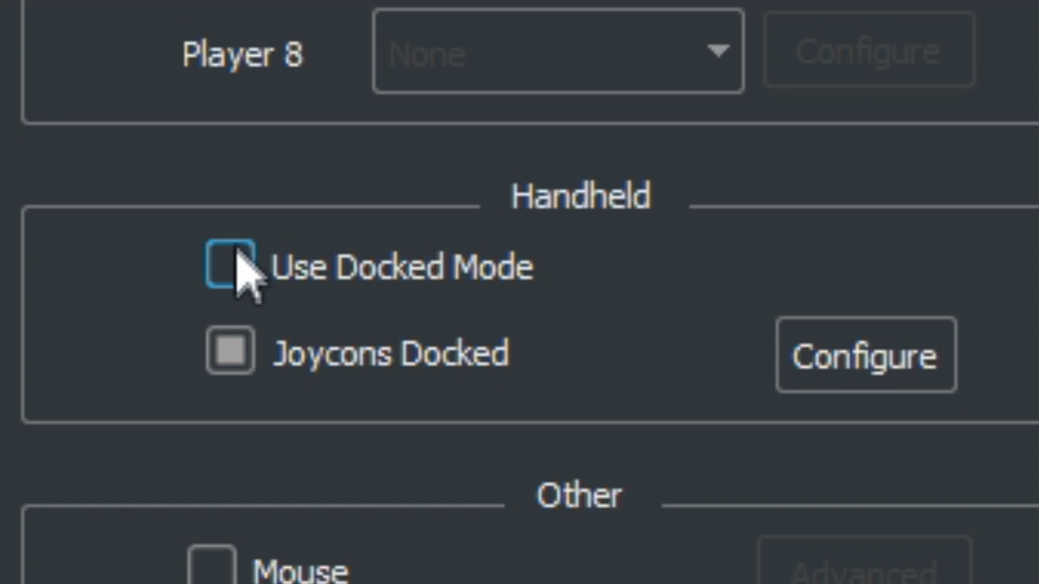
pyautogui.click(233, 264)
# Set Player 1's controller type to Pro Controller and open its button mapping.
pyautogui.click(490, 133)
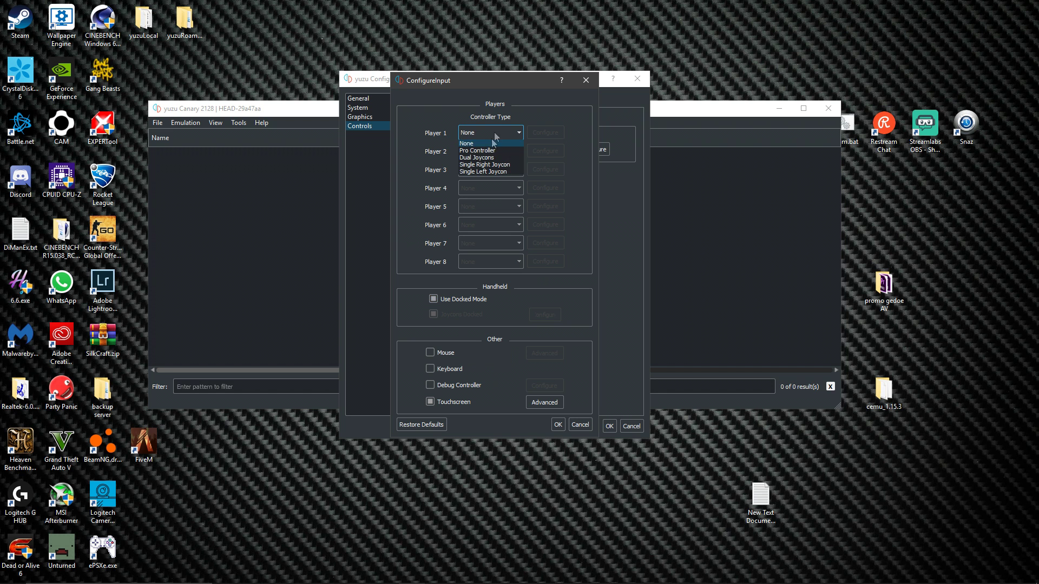
pyautogui.click(476, 151)
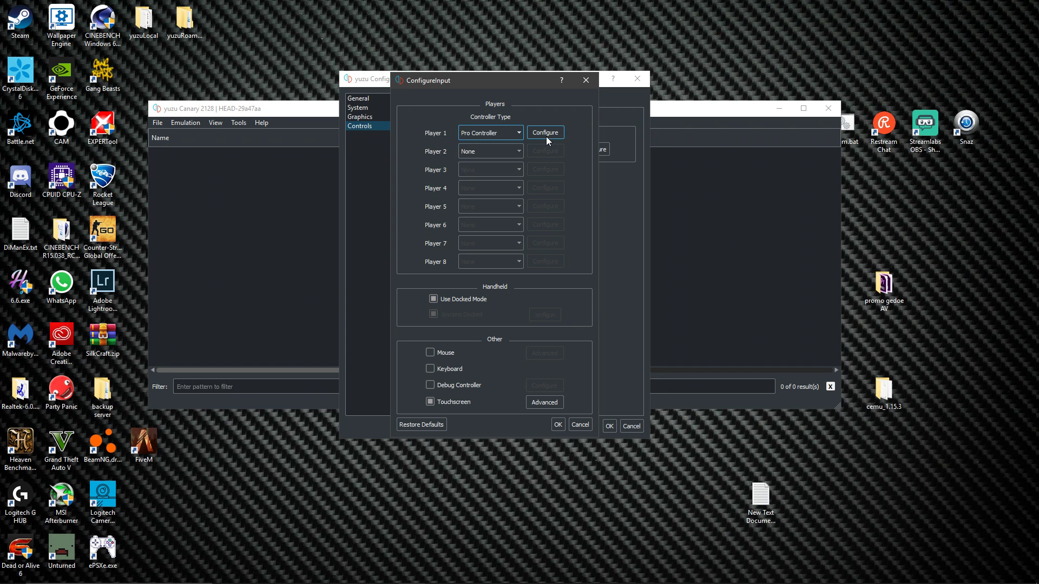
pyautogui.click(545, 133)
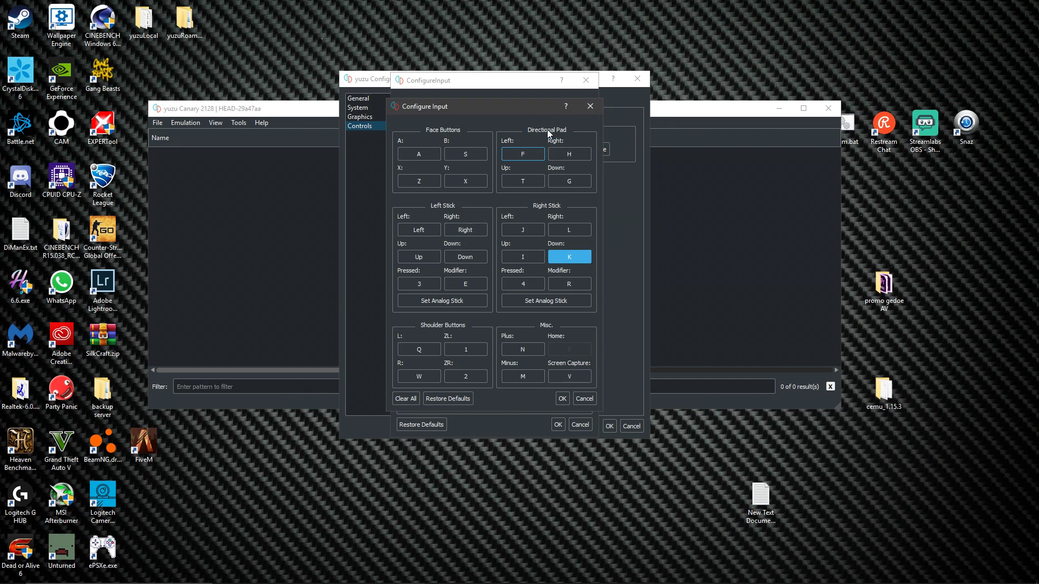
# Map Player 1's A and B face buttons to Button 0 and Button 1 and assign both analog sticks from the gamepad.
pyautogui.click(433, 155)
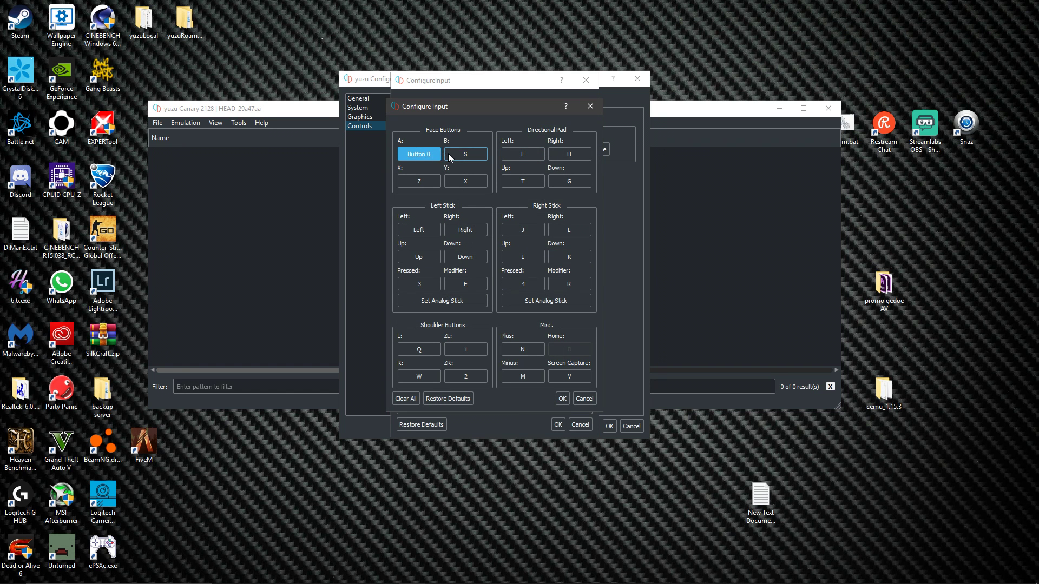
pyautogui.click(449, 157)
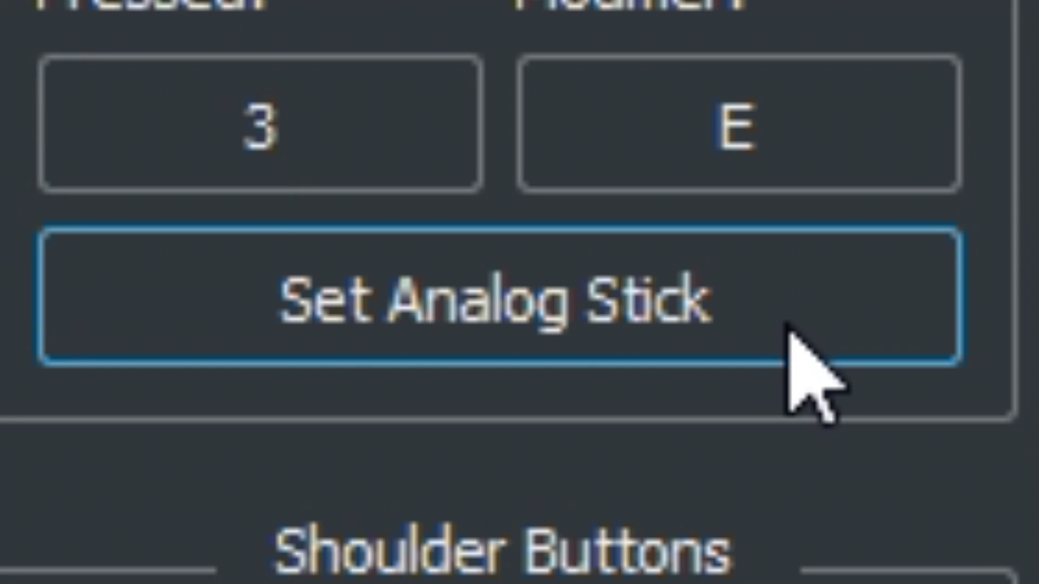
pyautogui.click(470, 307)
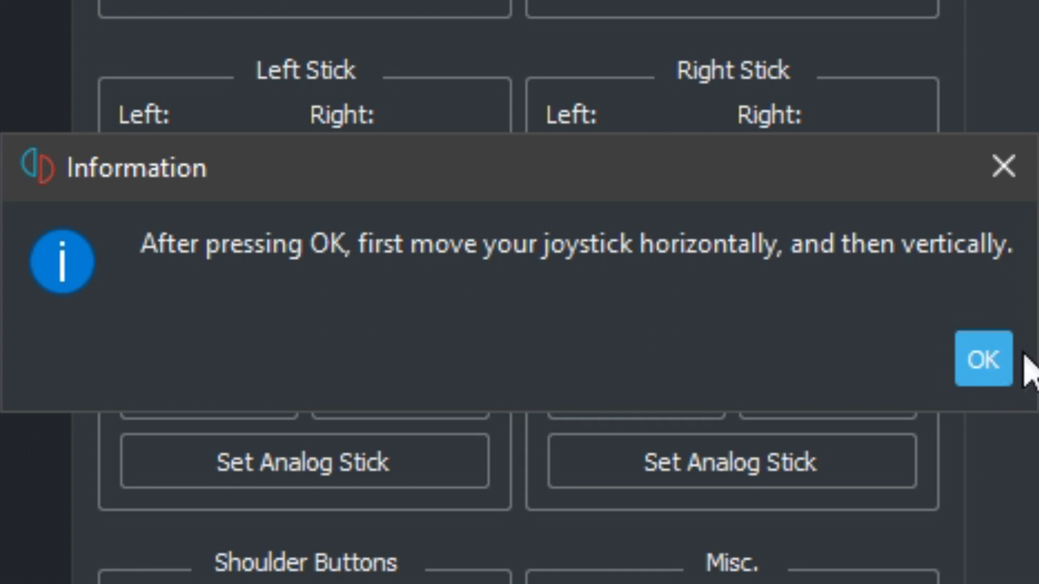
pyautogui.click(995, 355)
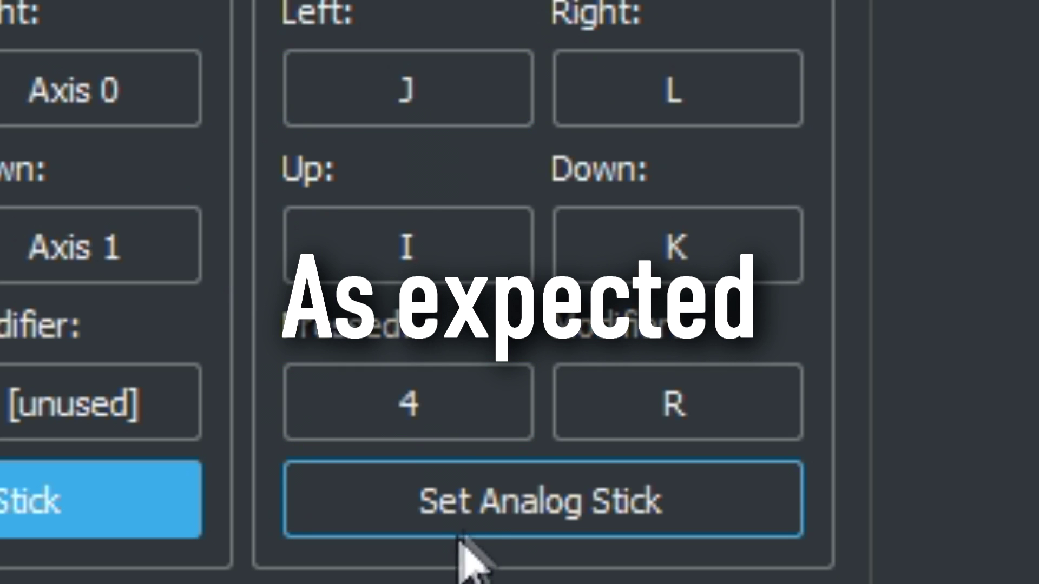
pyautogui.click(533, 302)
# Map the L and R shoulder buttons to Axis 2+ and Axis 5+ and save the emulator configuration.
pyautogui.click(416, 350)
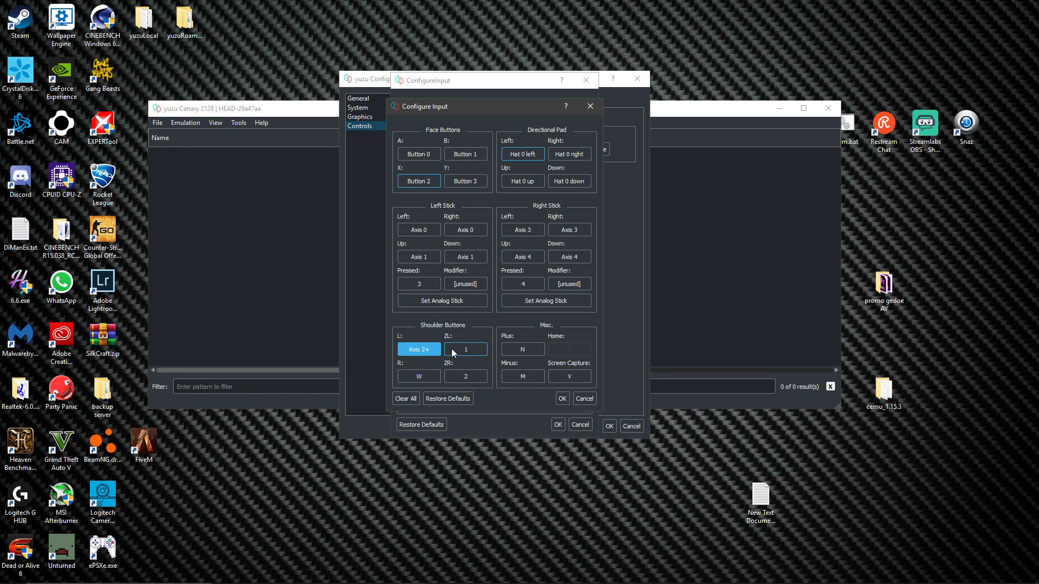
pyautogui.click(419, 376)
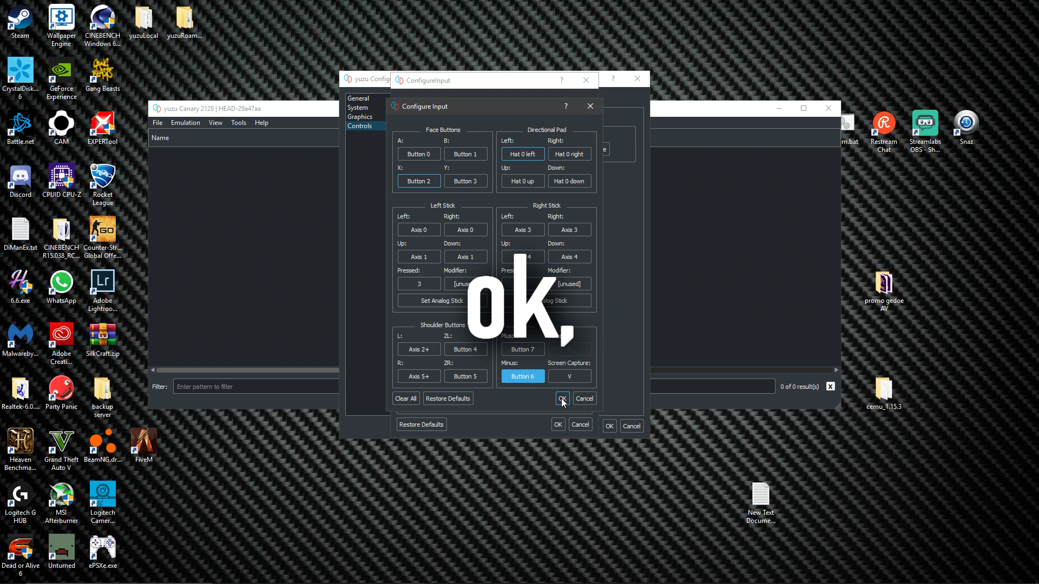
pyautogui.click(562, 424)
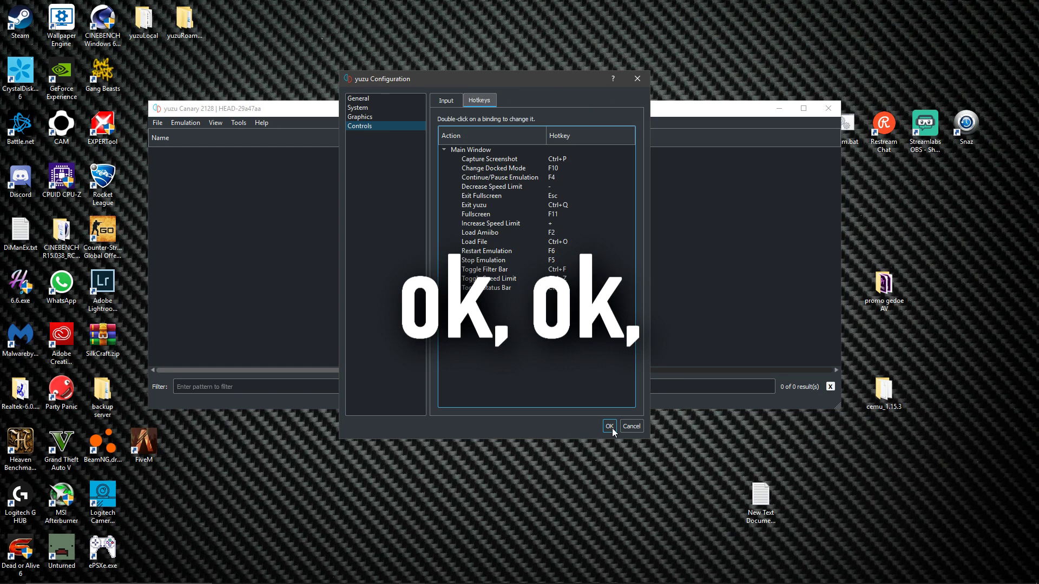
pyautogui.click(610, 427)
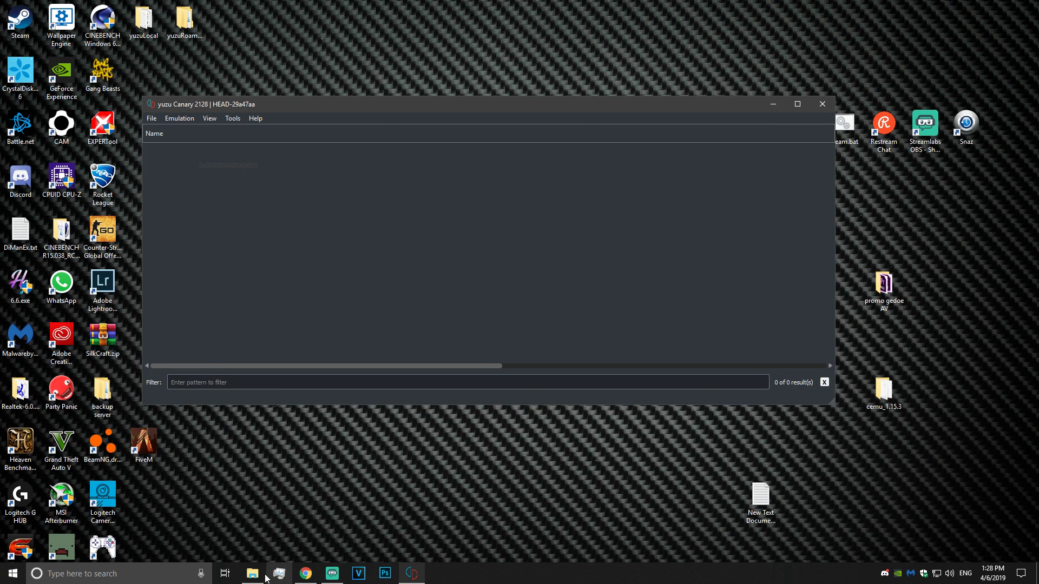
# Try to launch the game in the game list.
pyautogui.doubleClick(234, 170)
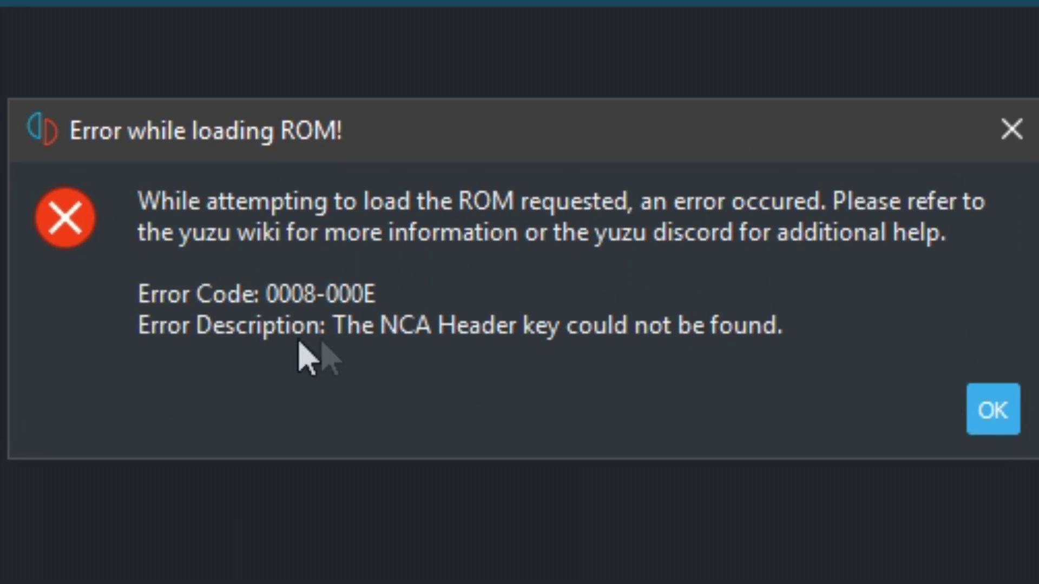
pyautogui.click(1000, 415)
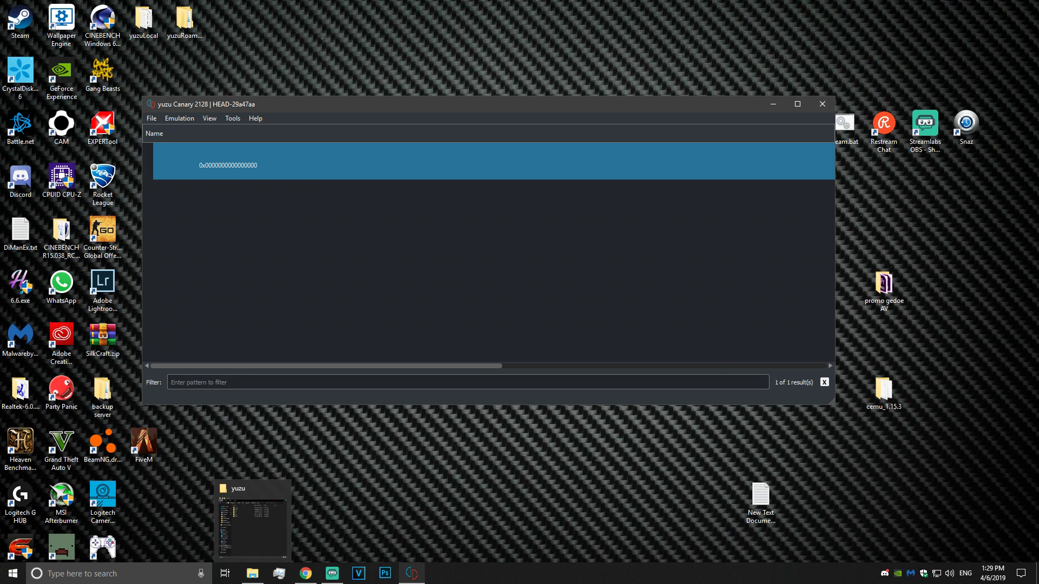
# Move switch_keys.txt from the desktop into the keys folder under AppData > Roaming > yuzu.
pyautogui.moveTo(249, 572); pyautogui.dragTo(541, 43)
pyautogui.moveTo(541, 43); pyautogui.dragTo(460, 24)
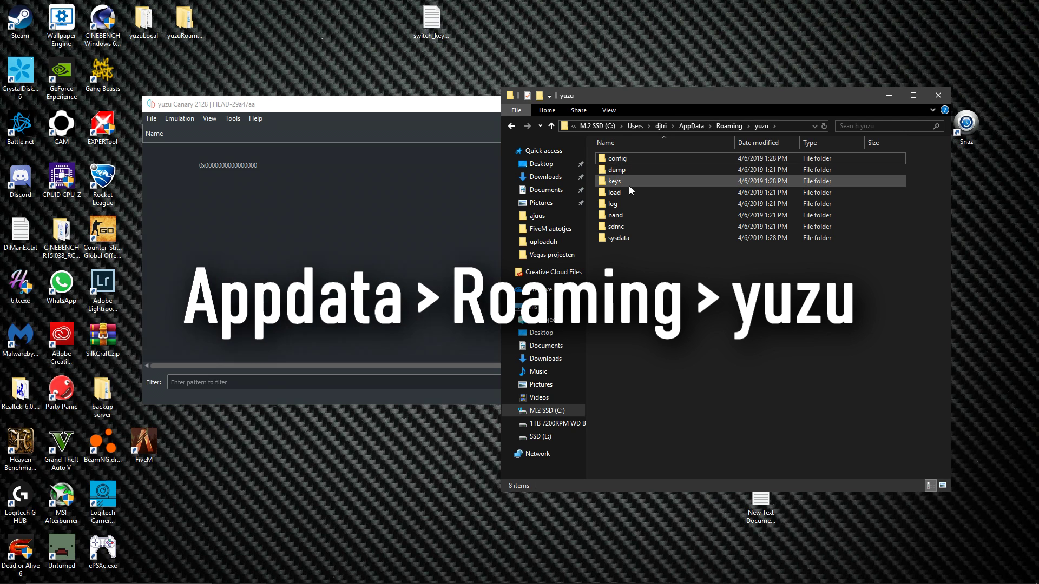
pyautogui.doubleClick(616, 181)
pyautogui.moveTo(432, 19); pyautogui.dragTo(638, 202)
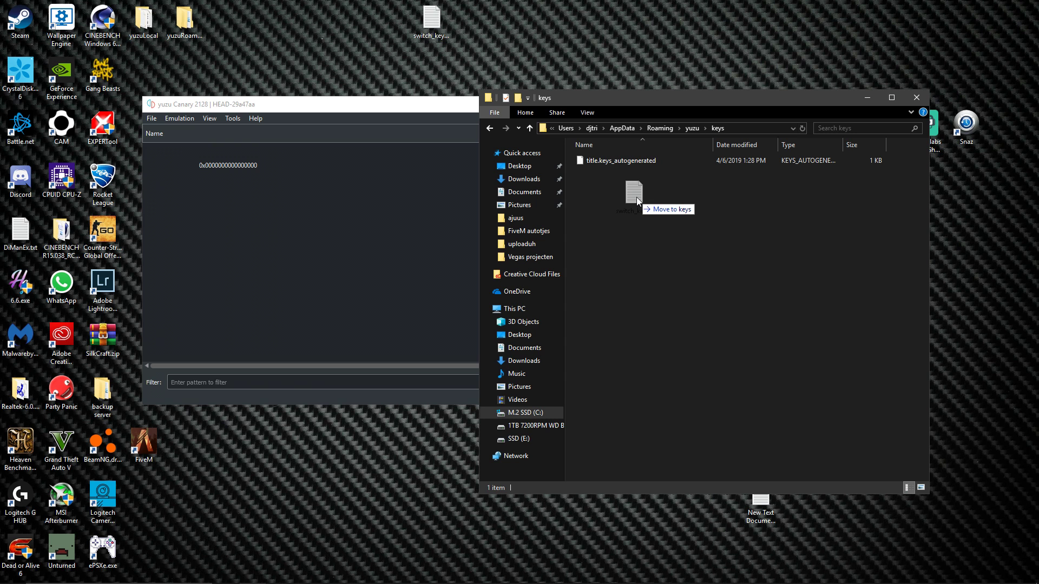
pyautogui.moveTo(637, 201); pyautogui.dragTo(611, 175)
# Make sure file name extensions are shown and rename switch_keys.txt in the keys folder as Prod.keys.
pyautogui.click(587, 112)
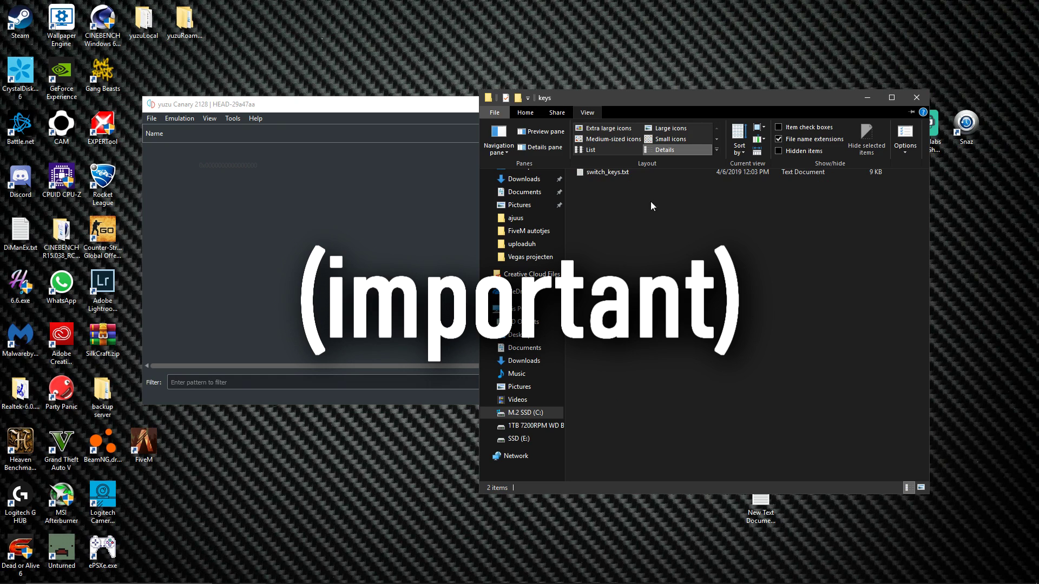
pyautogui.click(641, 186)
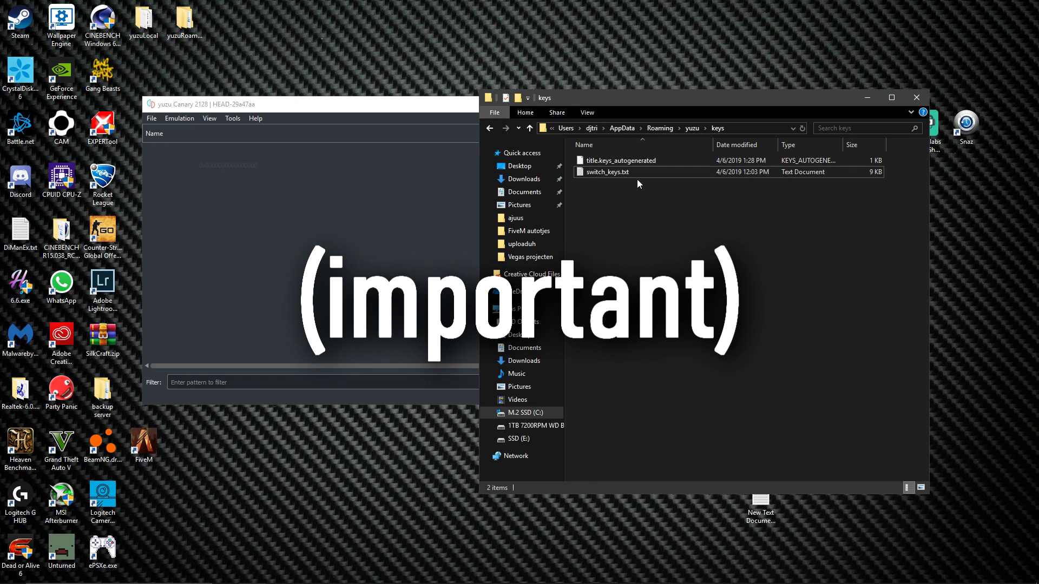
pyautogui.click(623, 173)
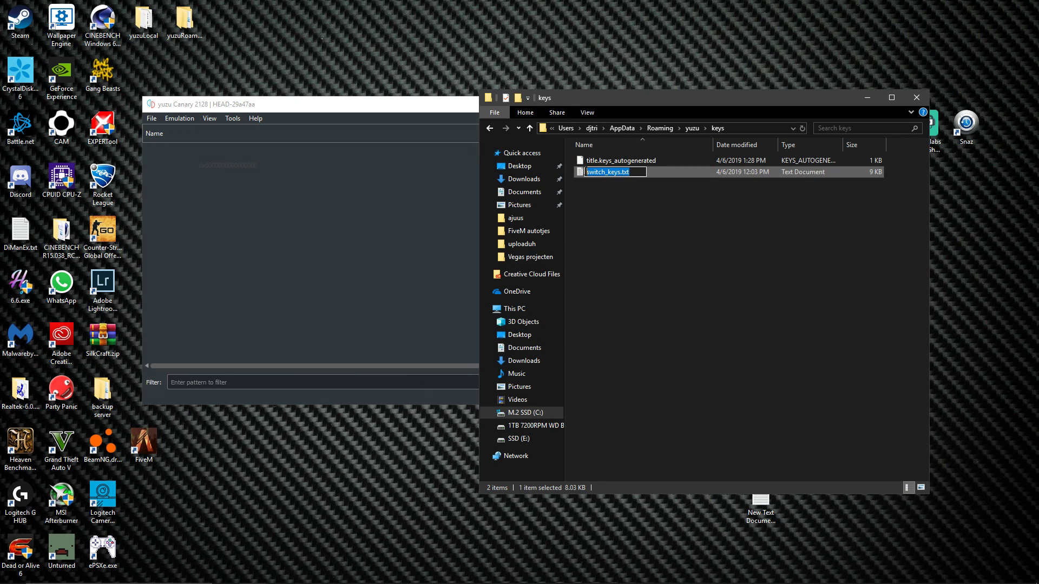
pyautogui.write('Prod.keys')
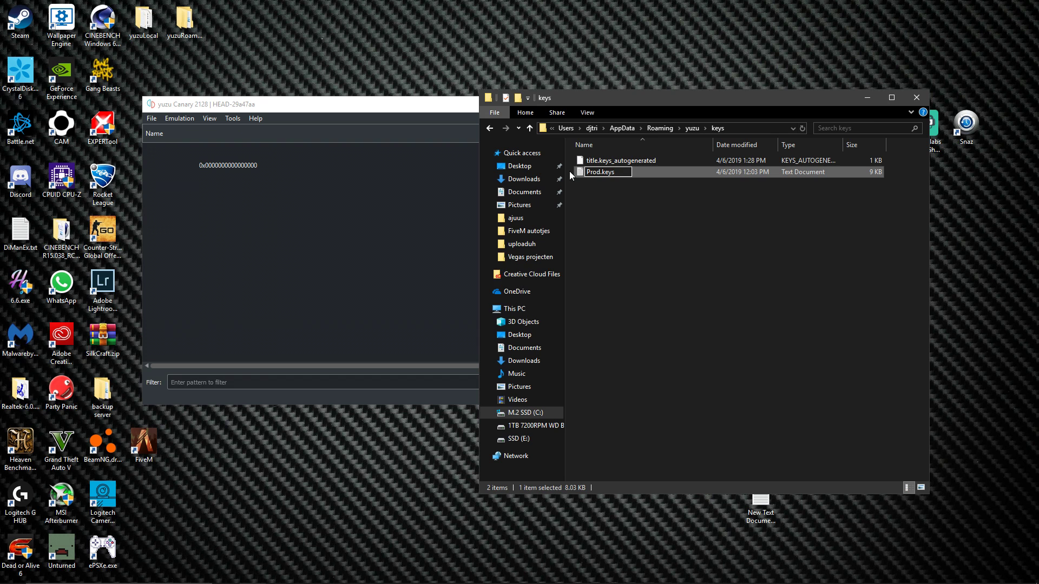
pyautogui.press('Return')
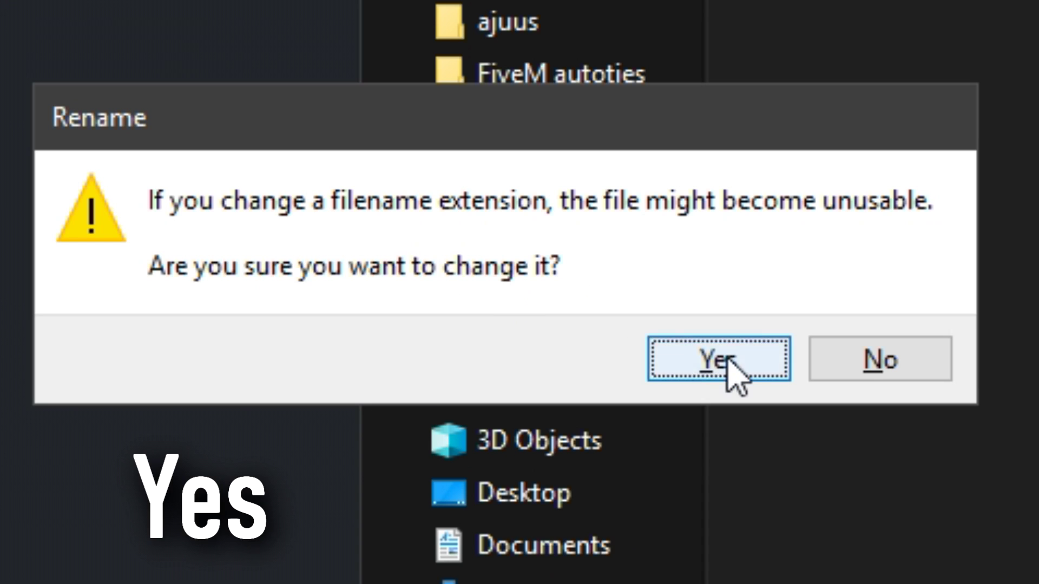
pyautogui.click(567, 302)
# Launch the listed game in yuzu again with the keys file in place.
pyautogui.doubleClick(232, 161)
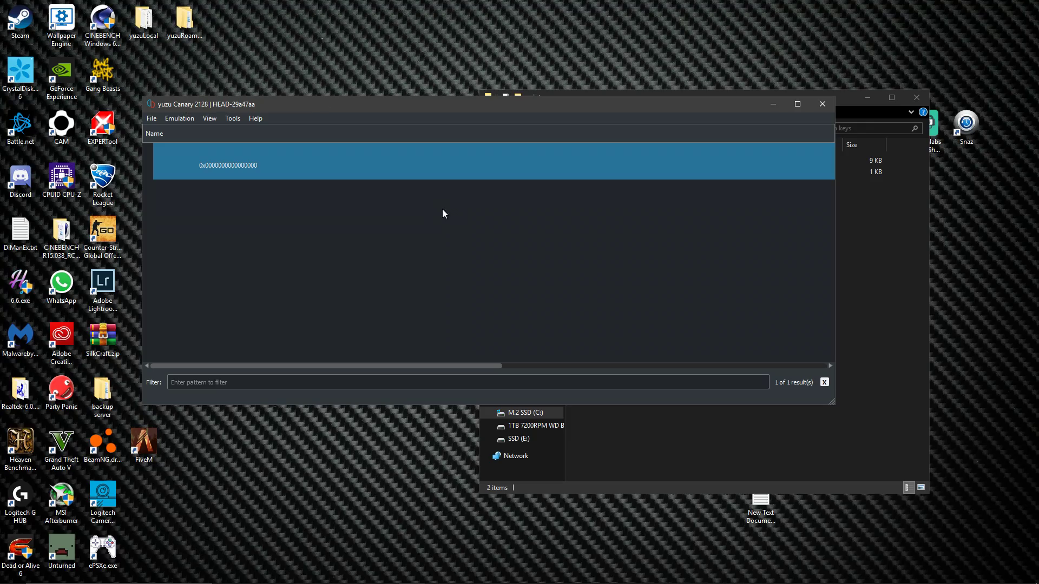